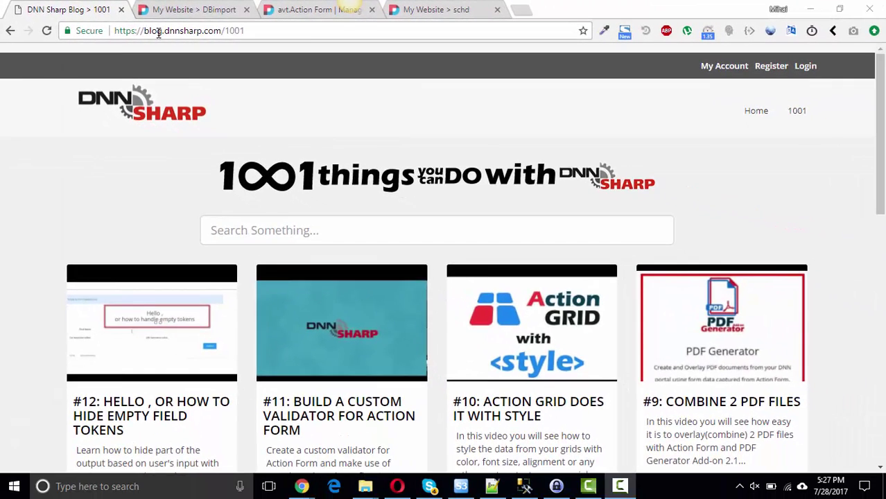
- Go to the DBimport page and scroll to its five-record table and CSV import section
click(208, 10)
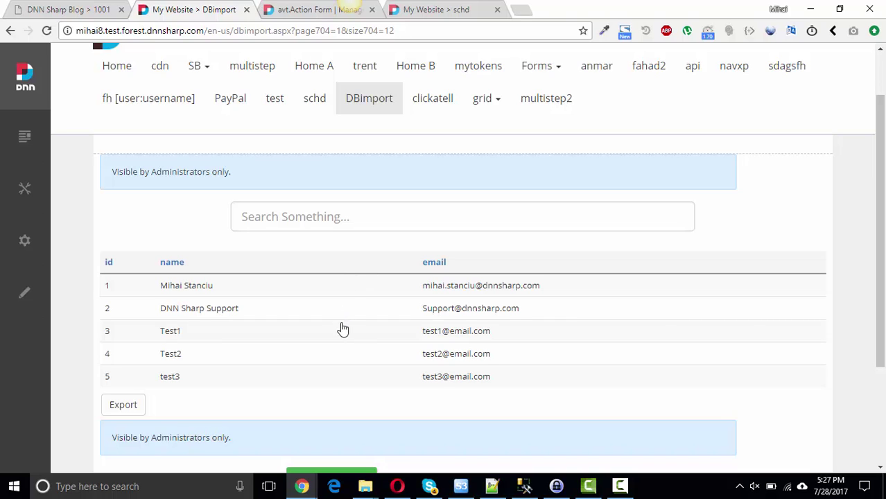
scroll(343, 329, down, 3)
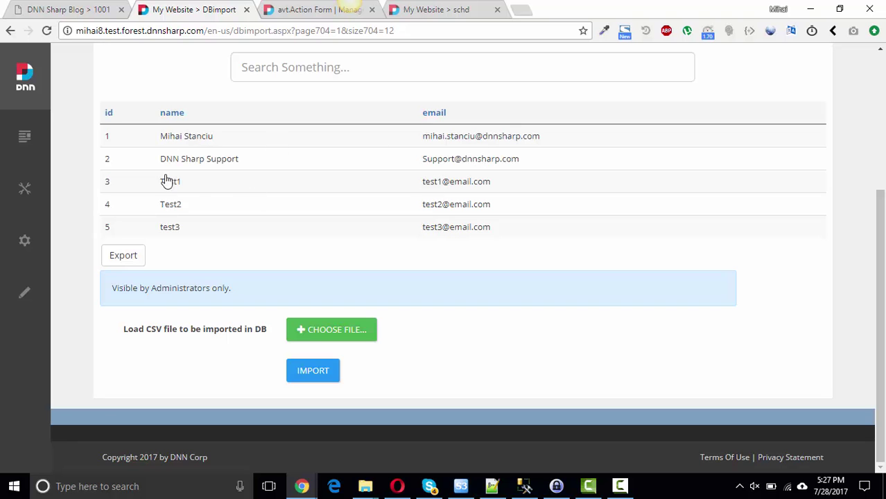
click(132, 253)
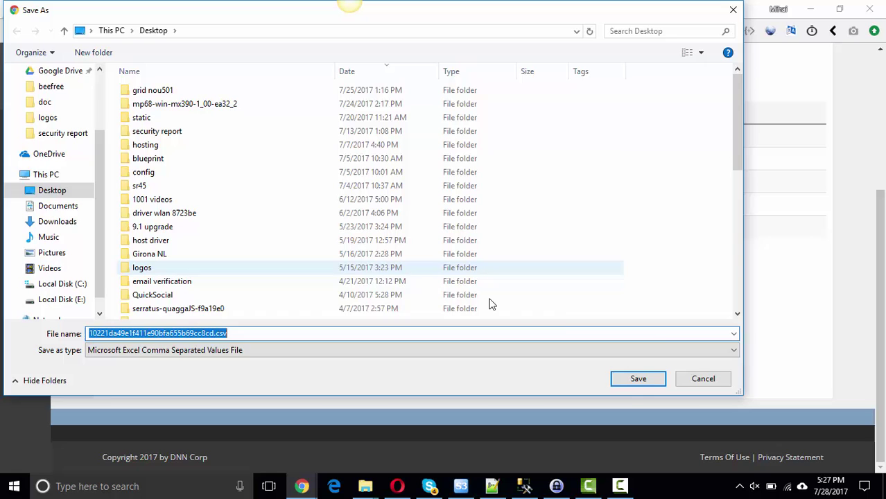
click(638, 378)
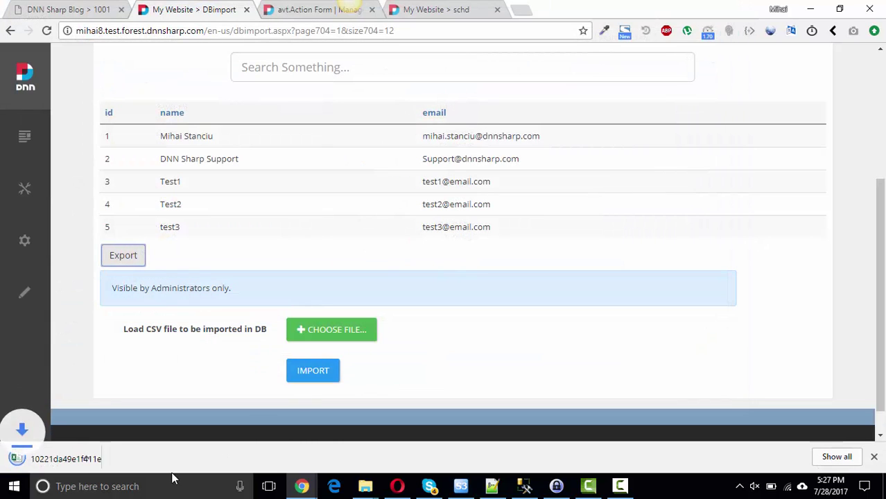
click(122, 453)
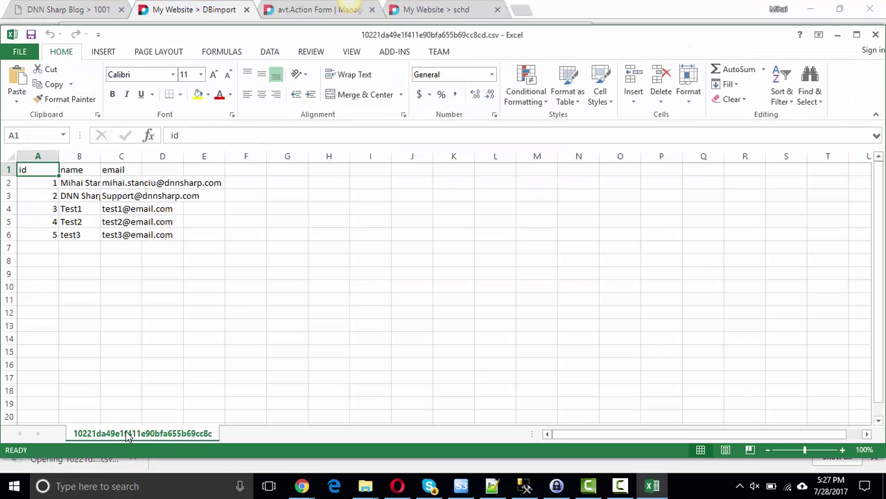
click(51, 249)
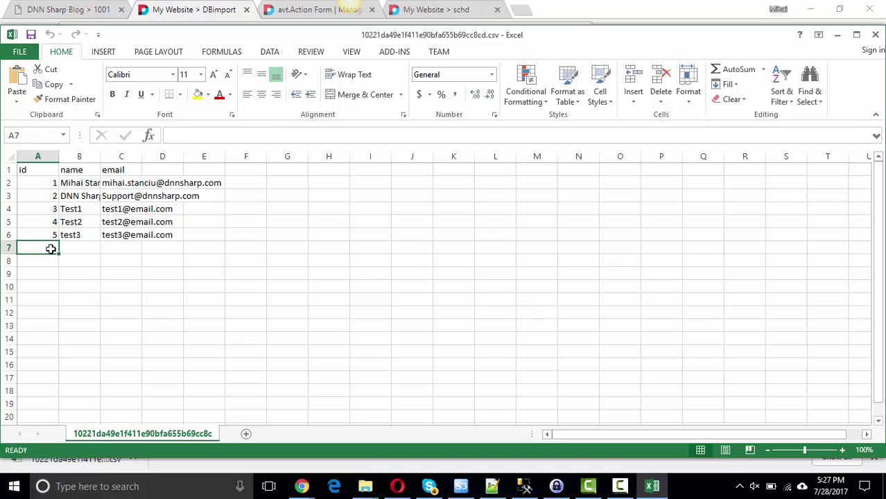
text(6)
key(Tab)
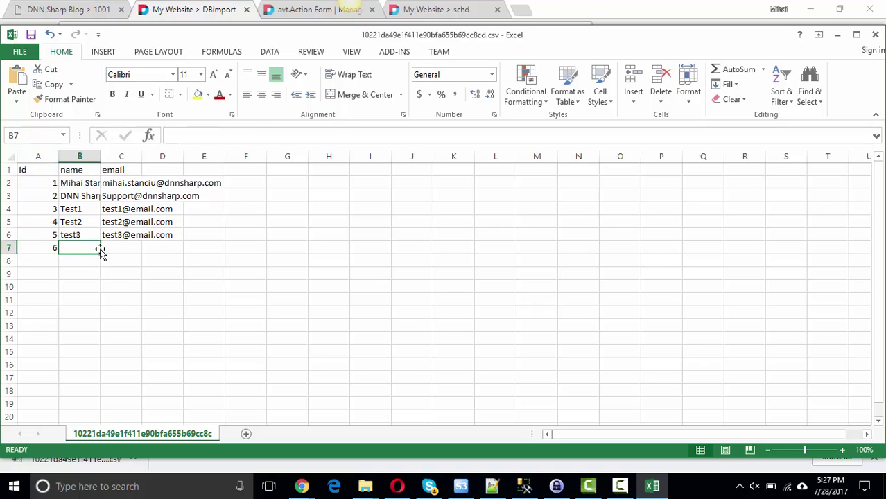
text(Test)
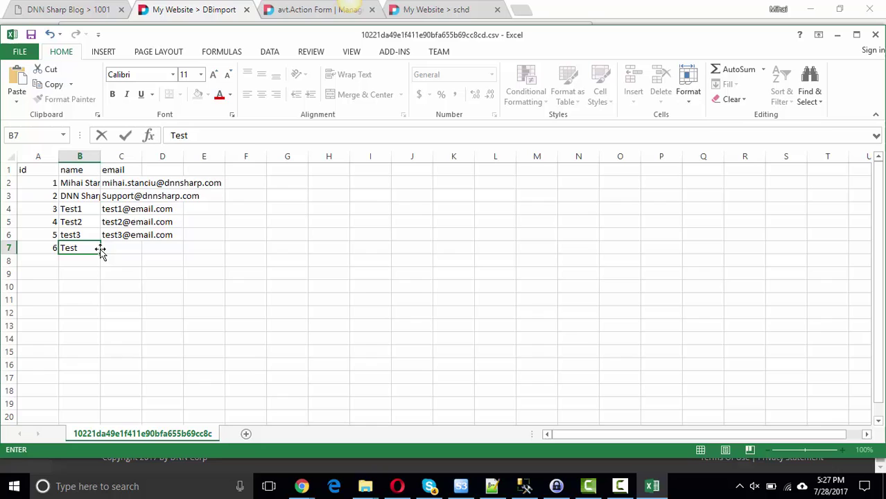
text(4)
click(119, 253)
text(test4)
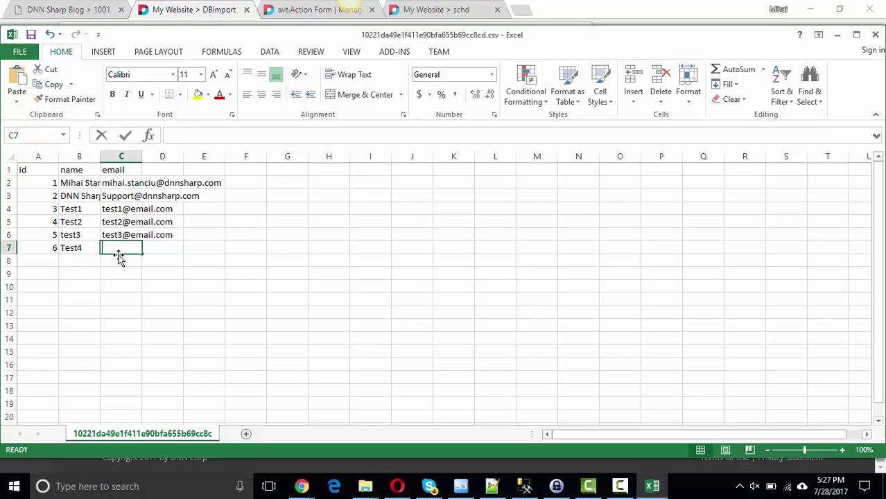
text(@email.com)
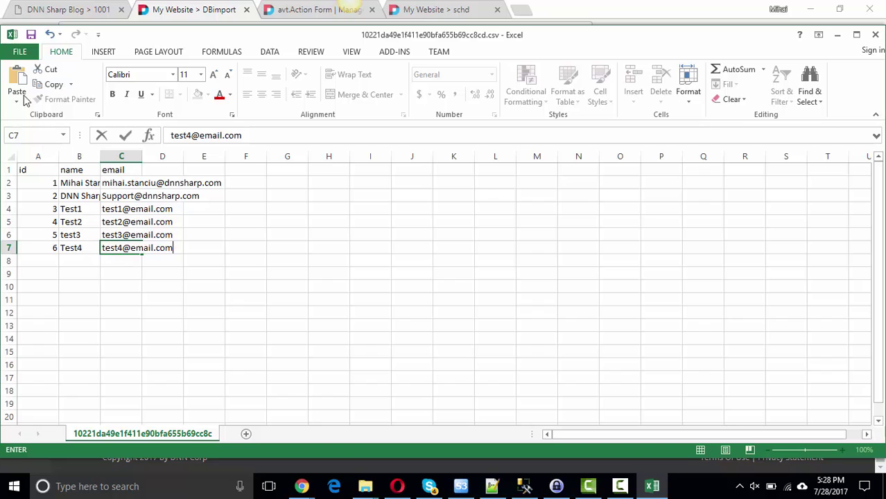
- Save the workbook on the Desktop as importnew2.csv, keeping CSV format
click(19, 51)
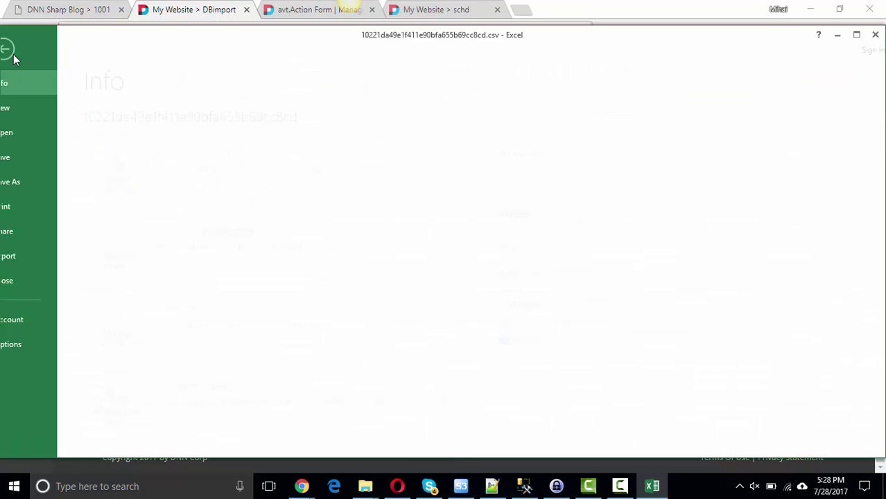
click(31, 182)
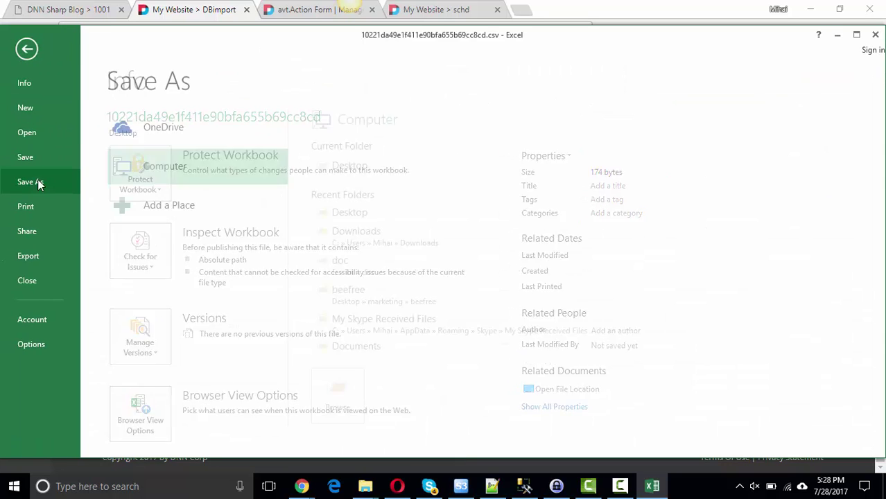
click(318, 213)
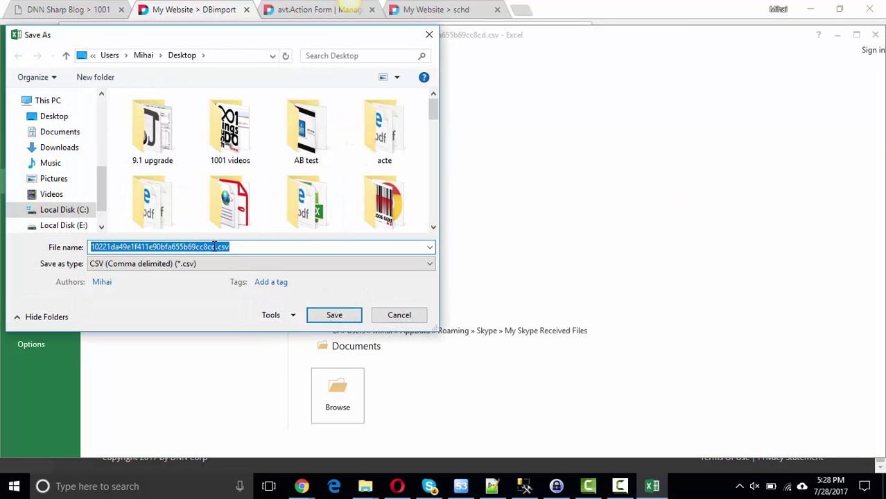
click(217, 247)
drag(216, 246, 66, 246)
text(importnew2)
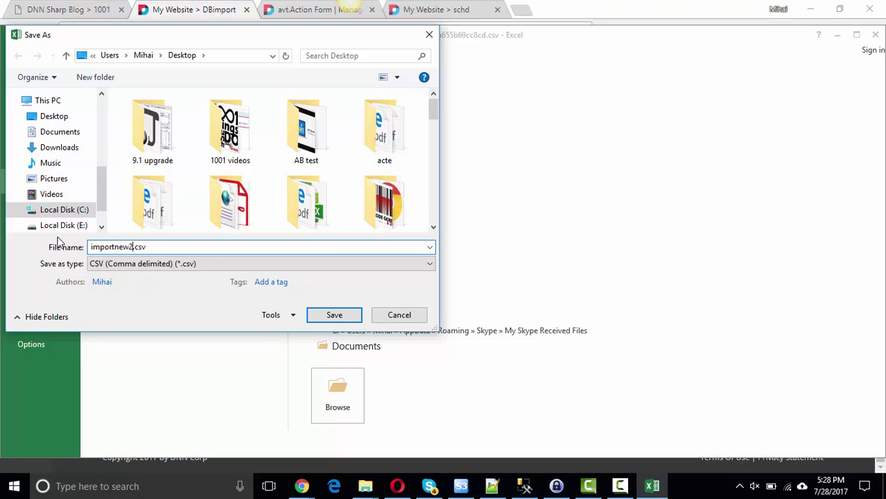
click(334, 316)
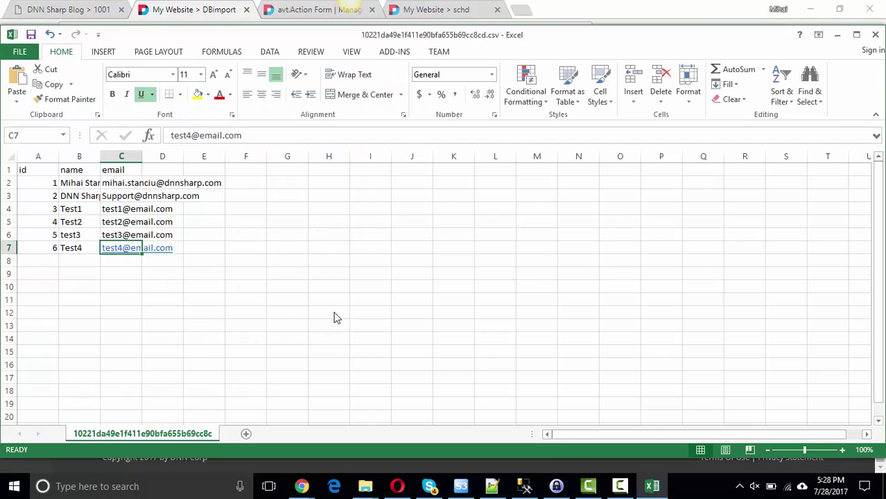
click(389, 279)
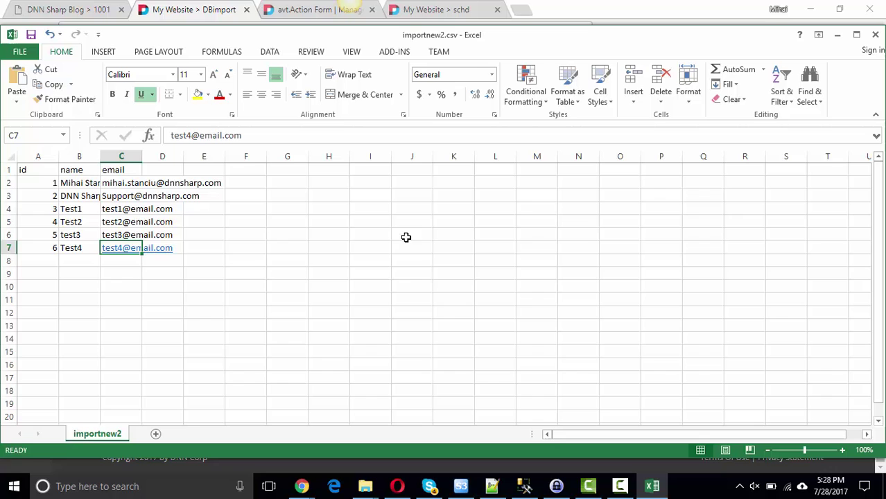
- Upload importnew2.csv from the Desktop through the CSV import section to add record 6, Test4
click(838, 34)
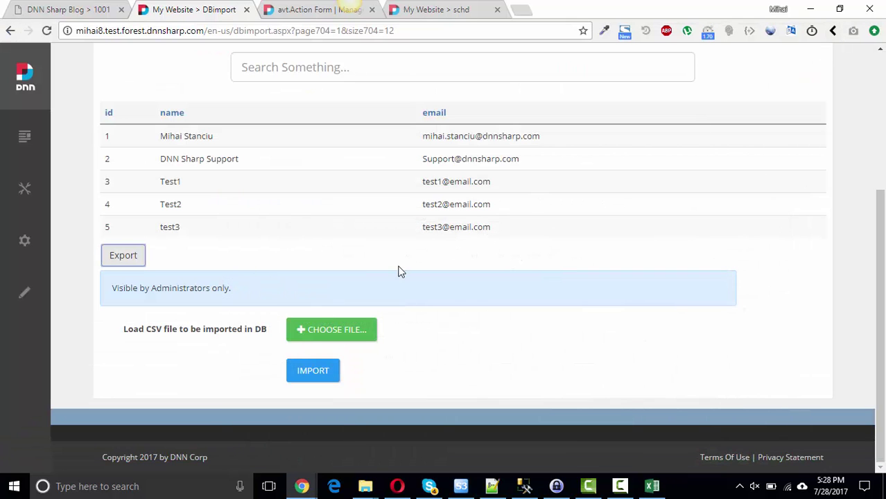
click(316, 338)
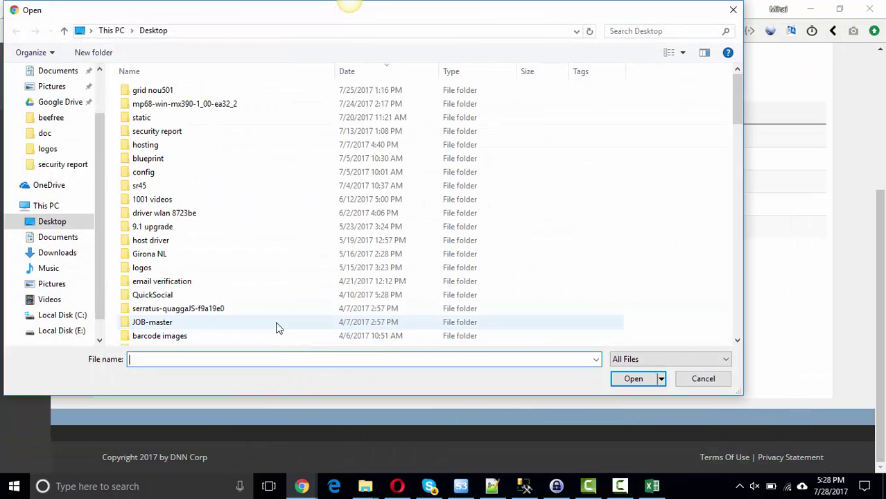
scroll(201, 167, down, 9)
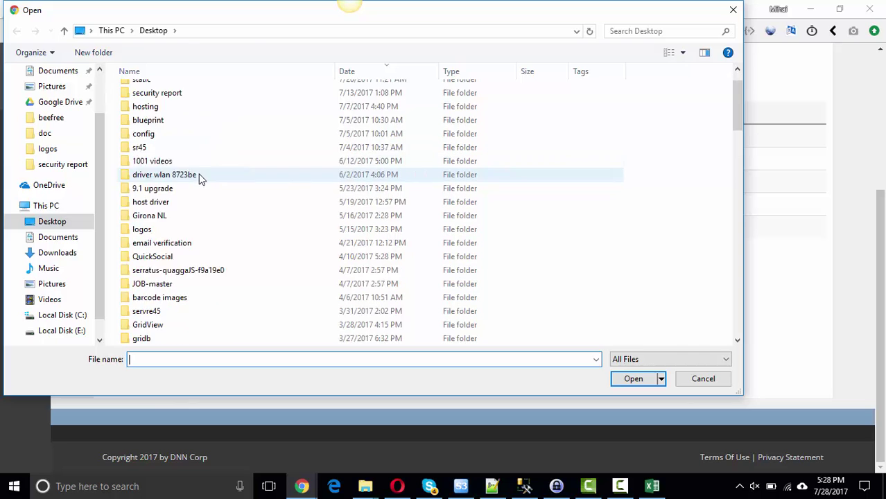
click(166, 190)
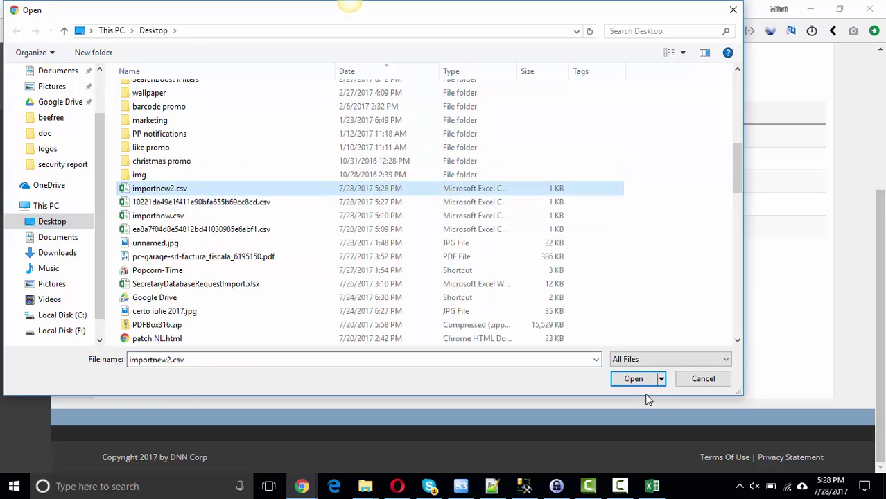
click(633, 379)
scroll(377, 427, down, 2)
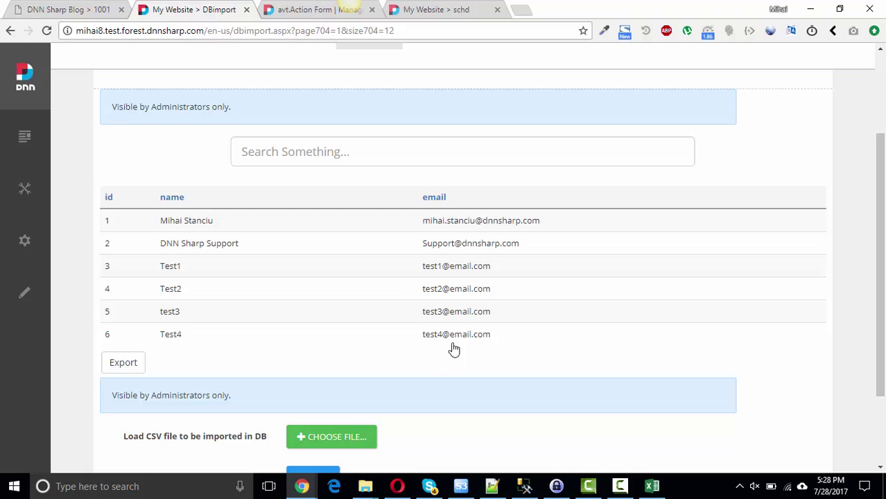
- In the Action Form settings, expand the CSV upload field and Import button to reveal its on-click actions
click(297, 11)
scroll(277, 151, down, 2)
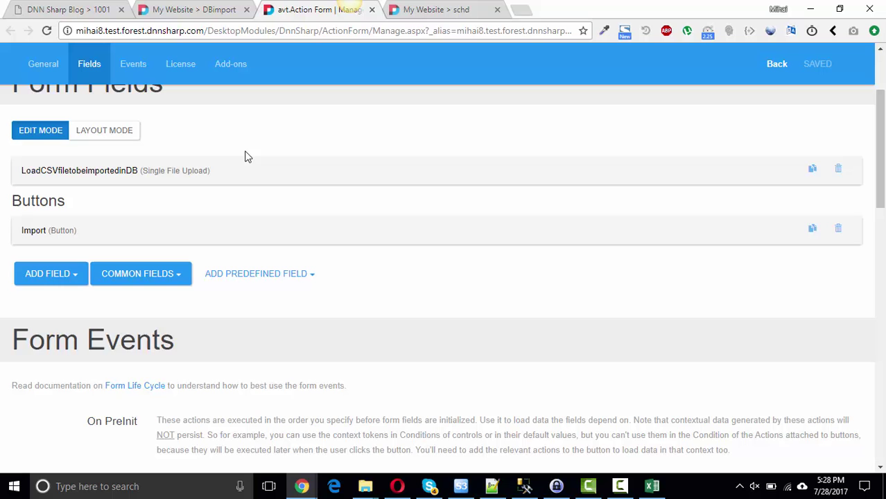
click(134, 177)
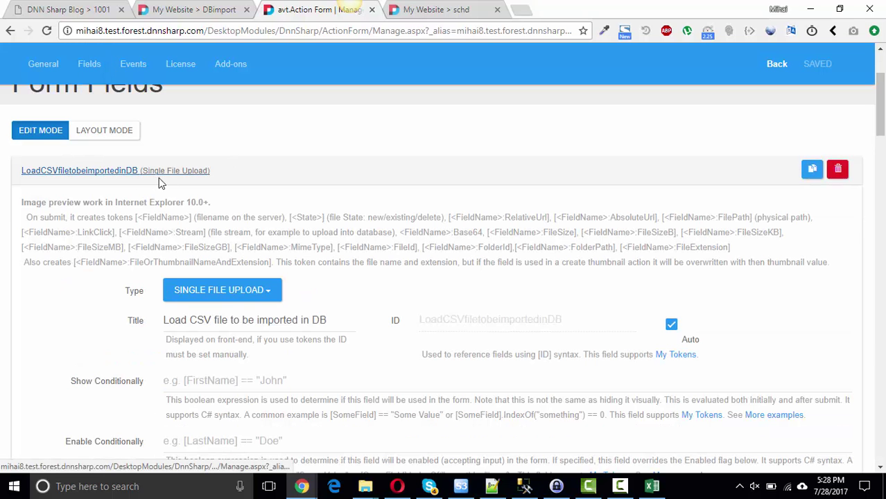
scroll(467, 217, down, 8)
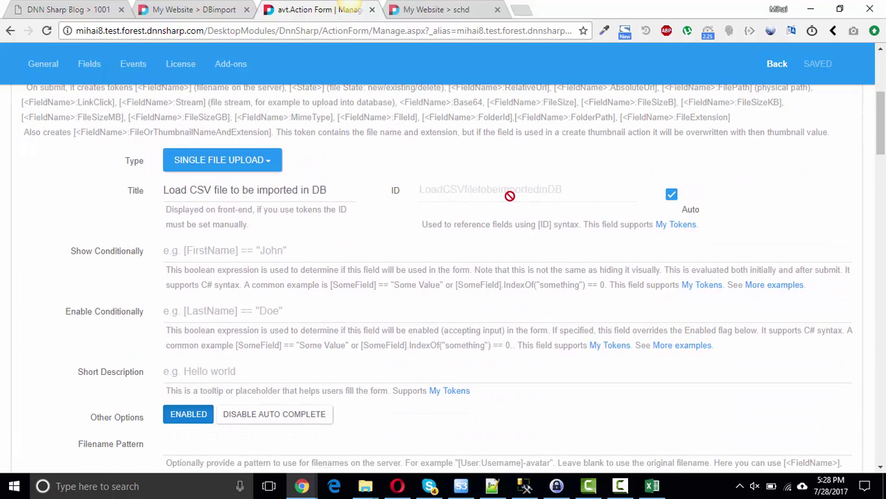
scroll(467, 217, up, 2)
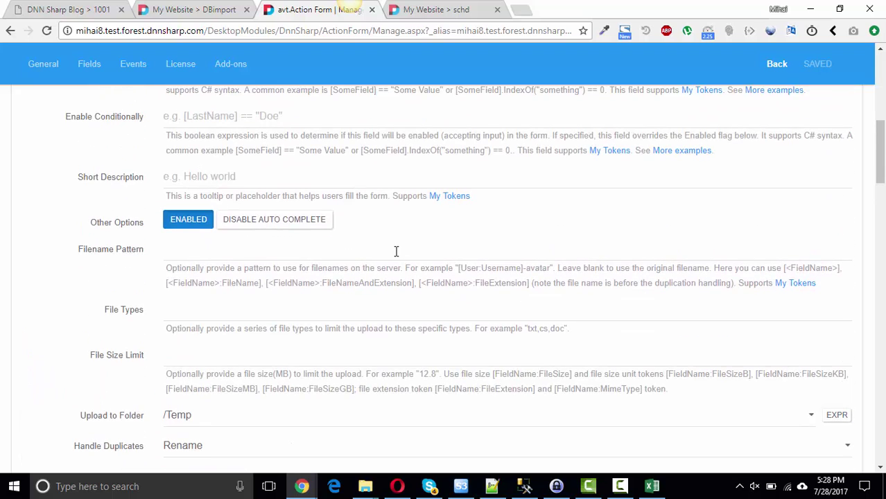
scroll(292, 270, down, 1)
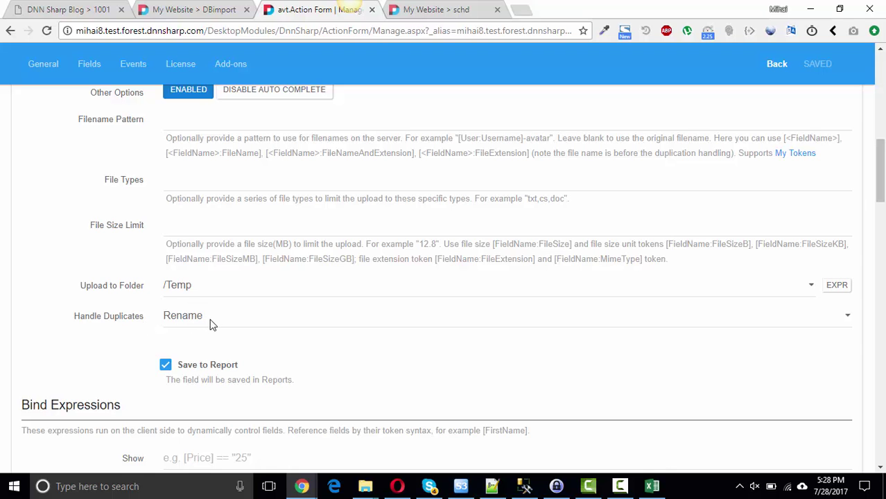
scroll(211, 320, down, 7)
scroll(211, 320, down, 5)
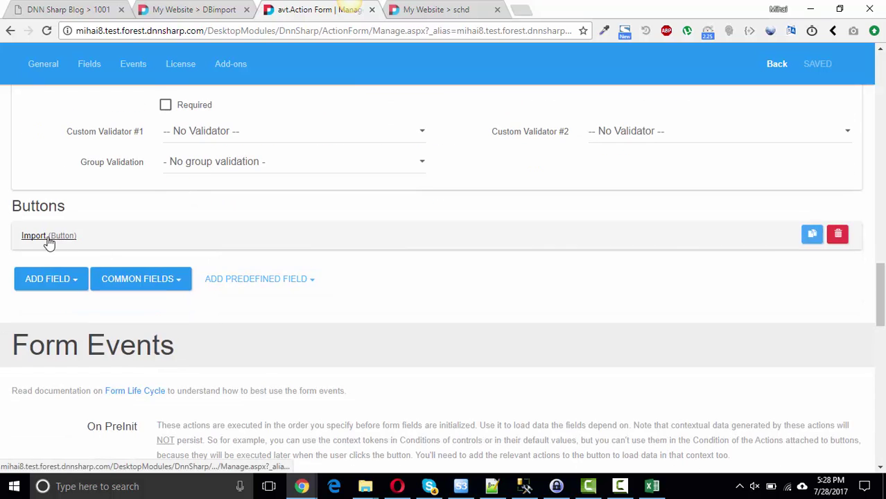
click(47, 239)
scroll(347, 230, down, 11)
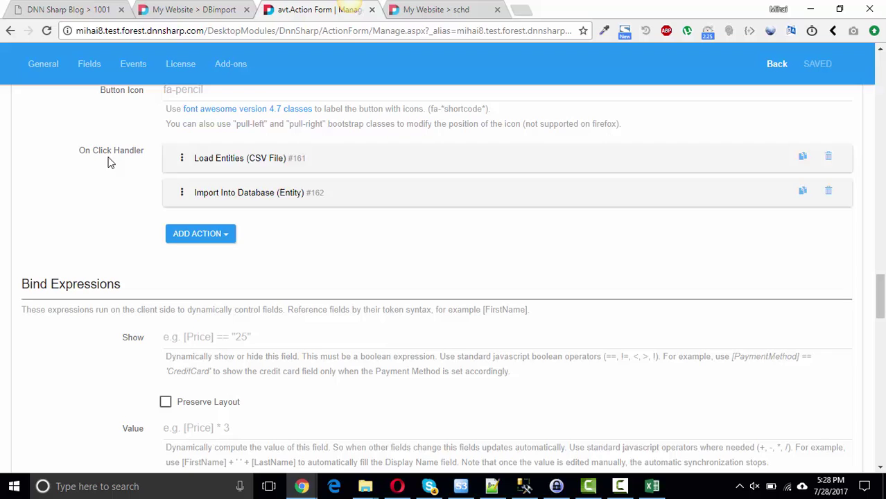
scroll(158, 205, up, 1)
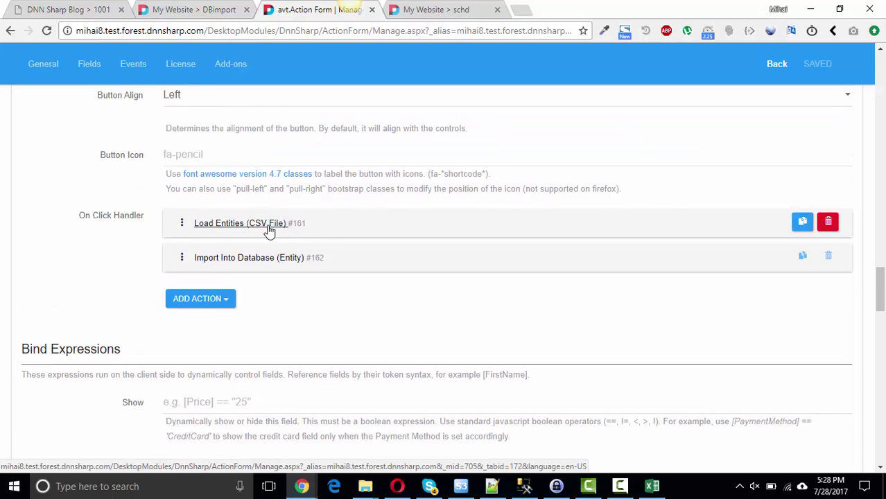
- Expand the Load Entities (CSV File) action and highlight its entity name importeddata
click(268, 228)
scroll(326, 256, down, 2)
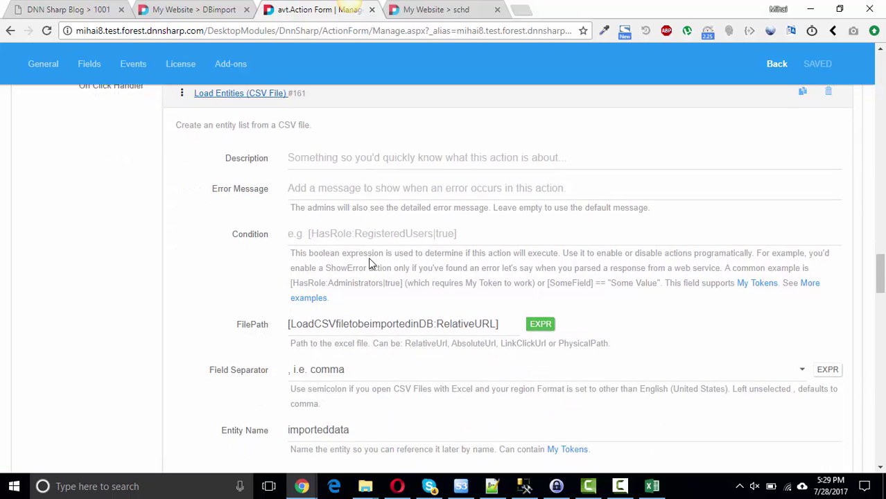
scroll(372, 262, down, 2)
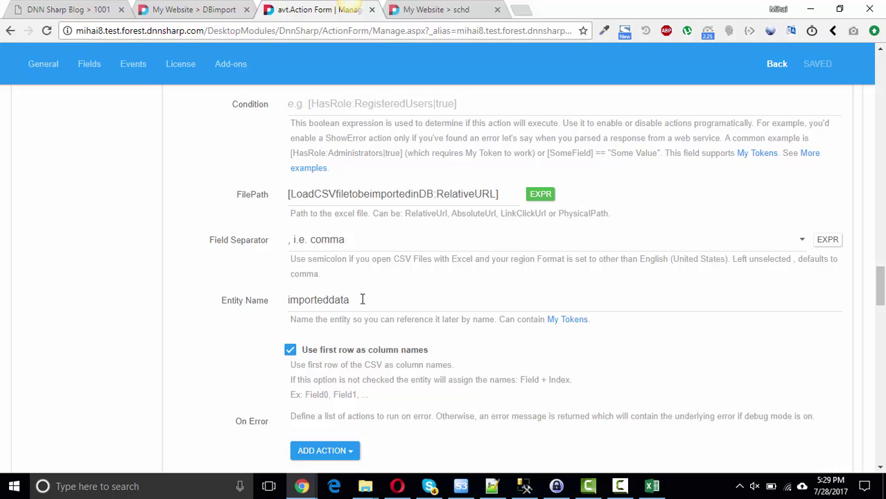
click(315, 300)
double_click(316, 299)
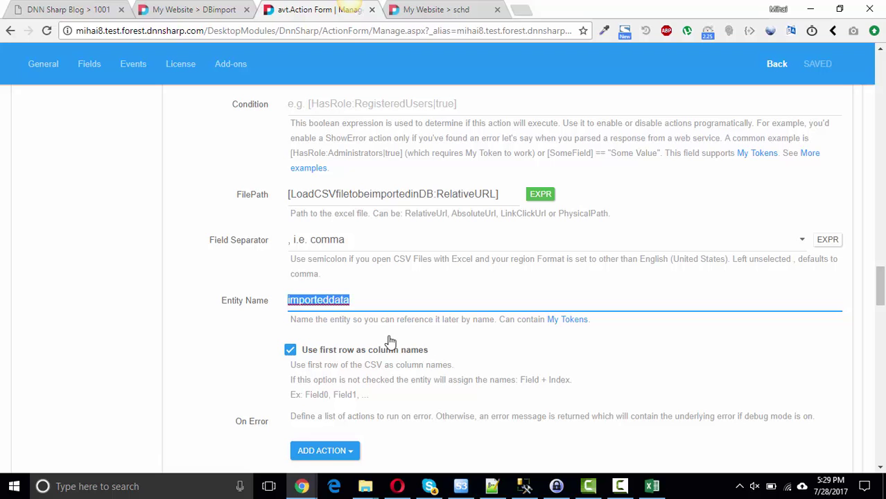
scroll(388, 338, down, 4)
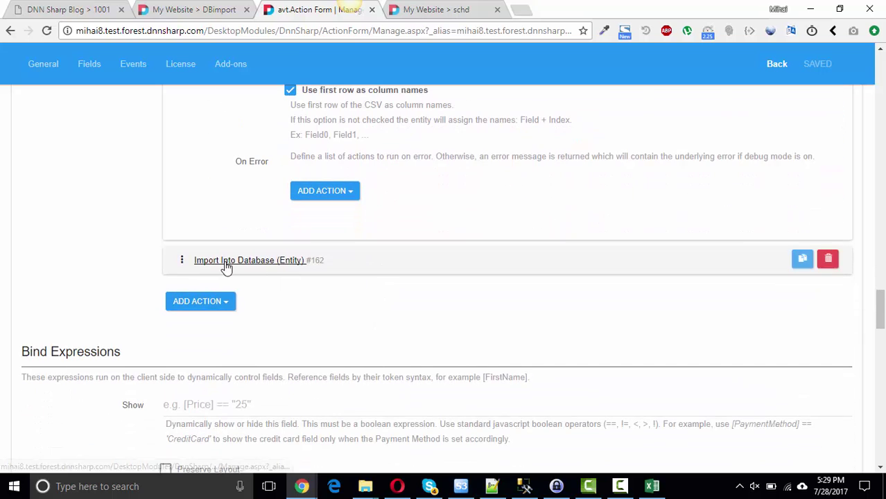
- Review the Import Into Database action's table Import and entity importeddata, then go back to DBimport
click(226, 268)
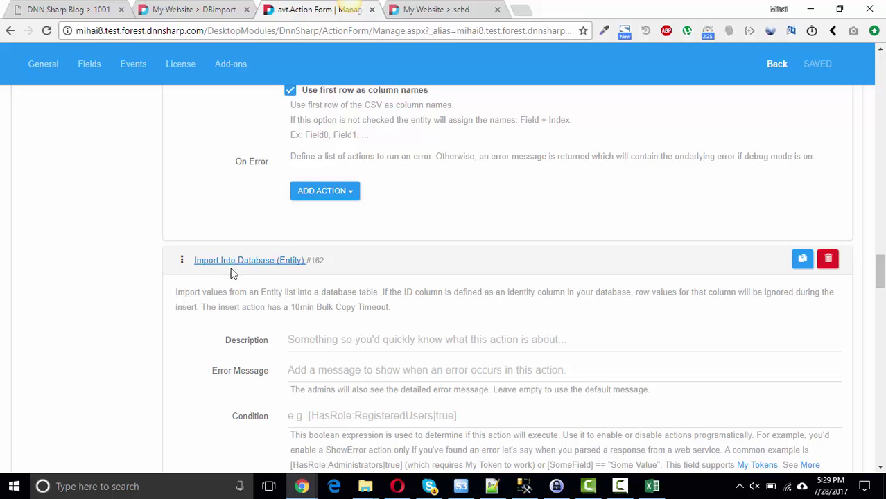
scroll(310, 277, down, 4)
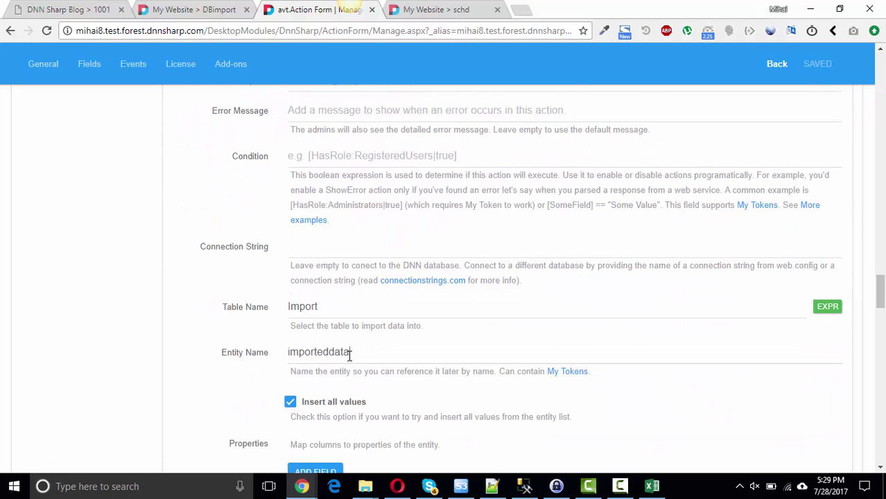
double_click(351, 353)
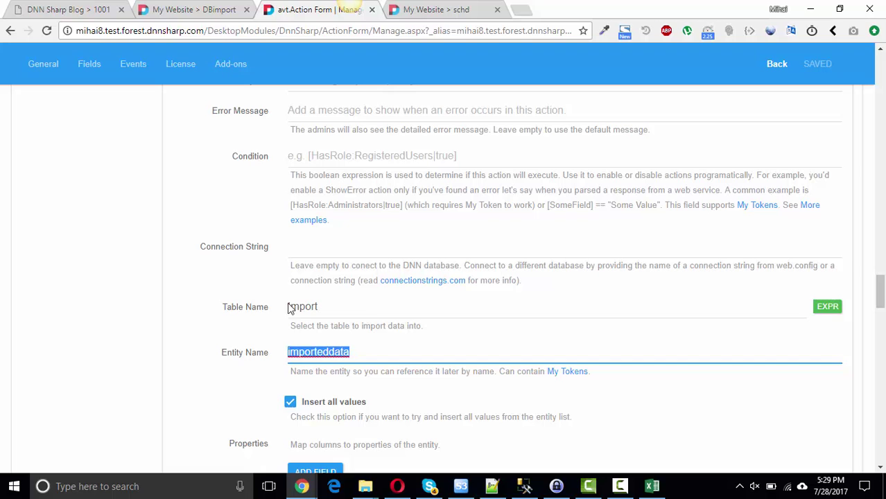
click(336, 305)
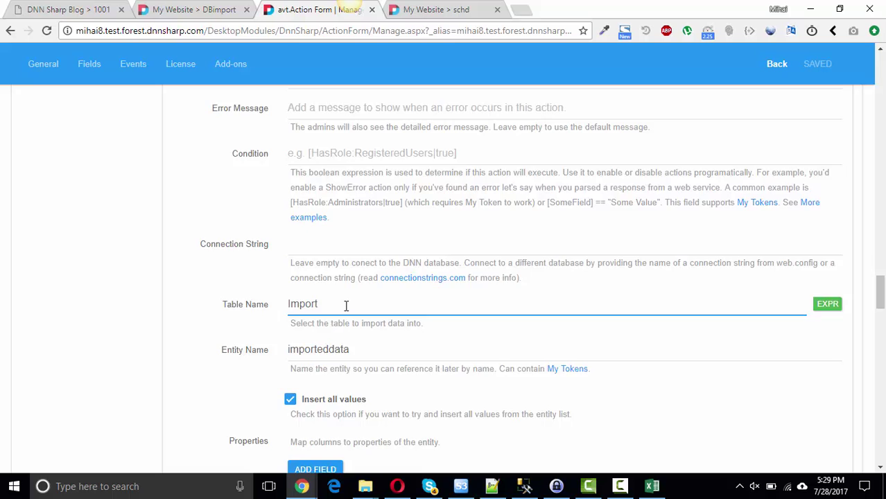
scroll(344, 306, down, 2)
scroll(322, 282, down, 1)
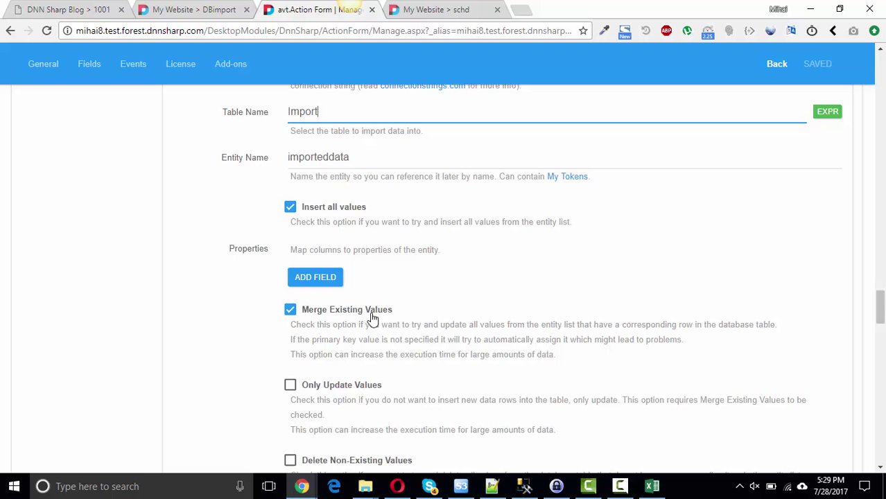
scroll(361, 242, down, 4)
scroll(410, 239, up, 9)
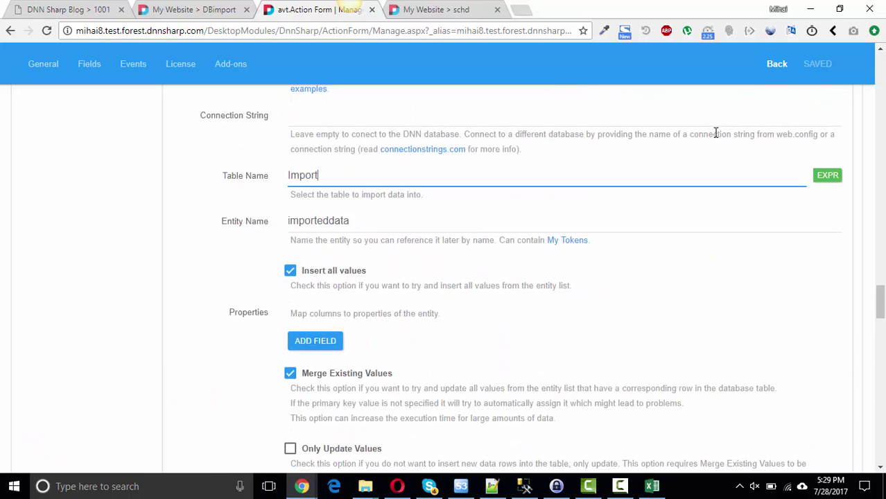
click(776, 64)
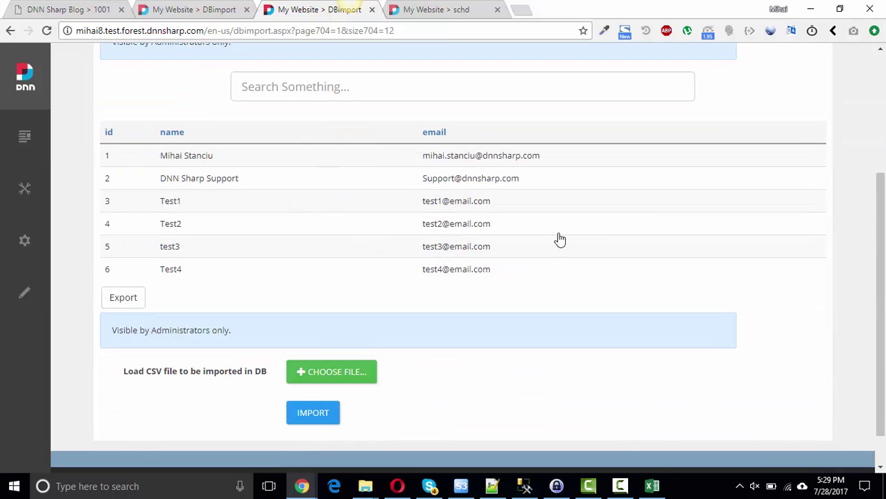
- In importnew2.csv, change the B4 name from Test1 to Test11
mouse_move(663, 492)
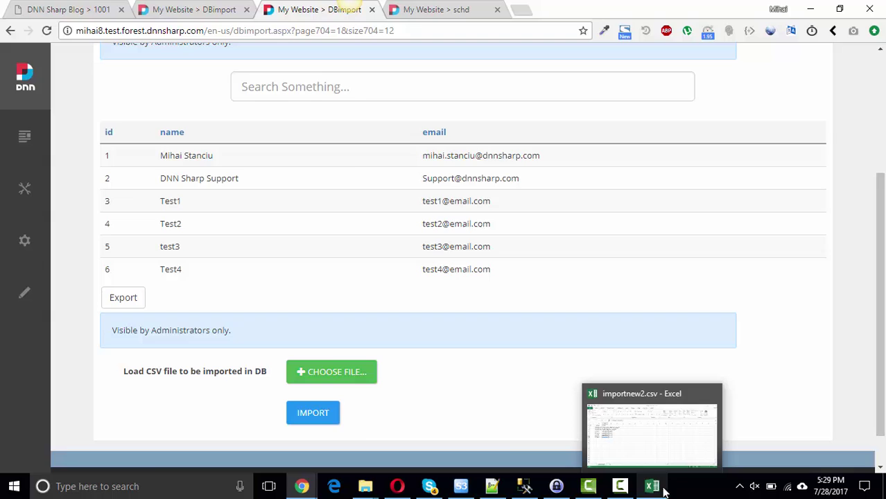
click(643, 447)
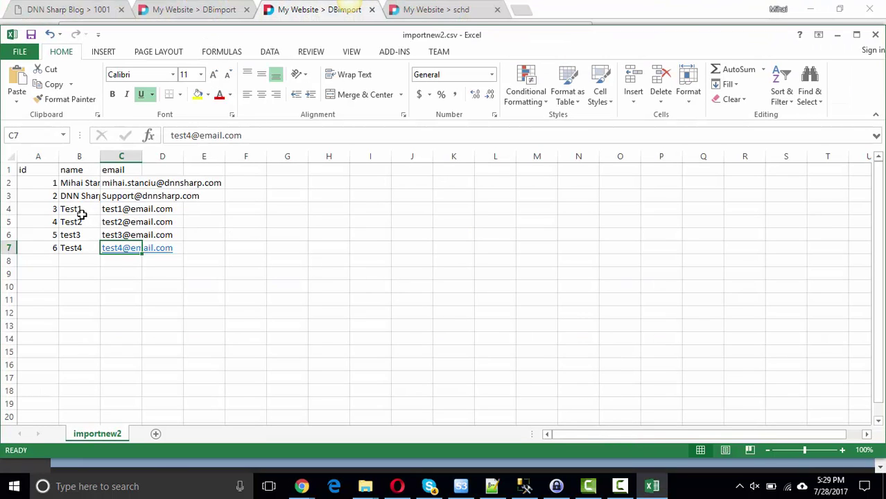
click(81, 211)
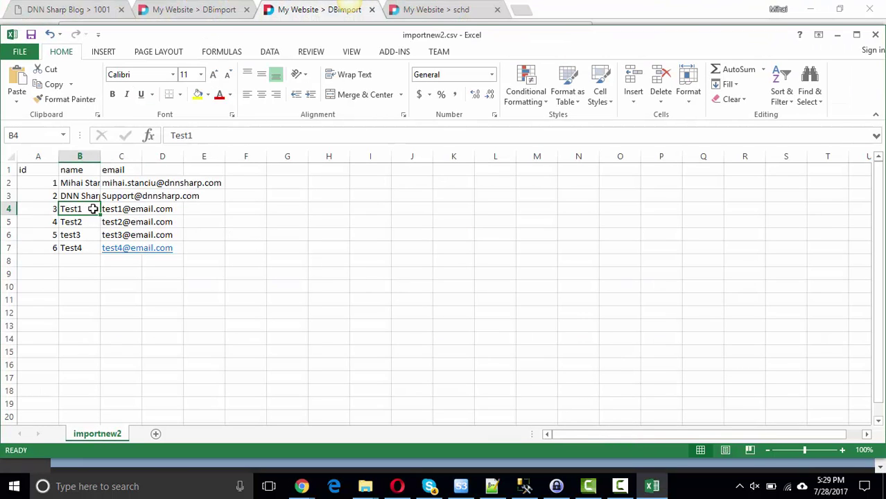
double_click(90, 208)
text(1)
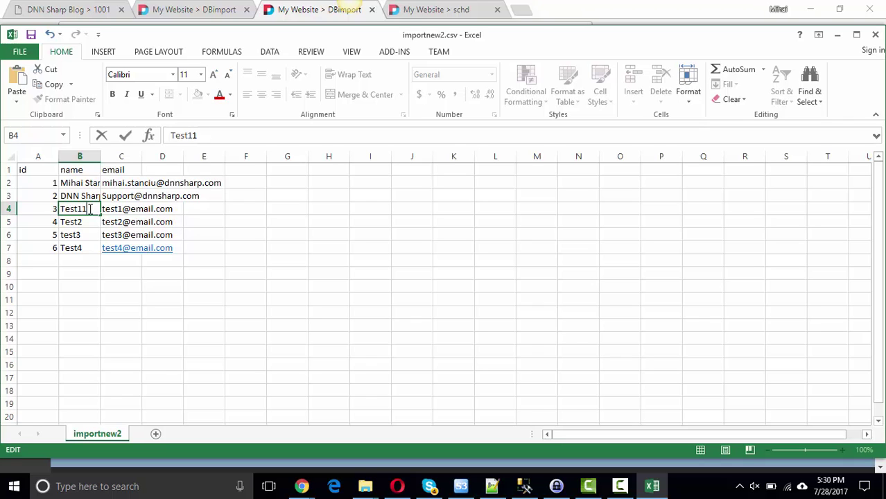
click(292, 274)
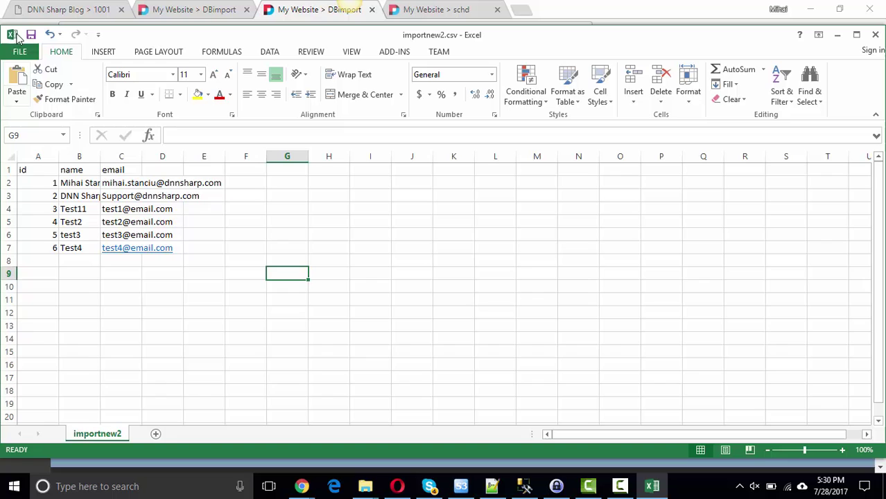
- Save importnew2.csv in CSV format and minimize Excel
click(19, 51)
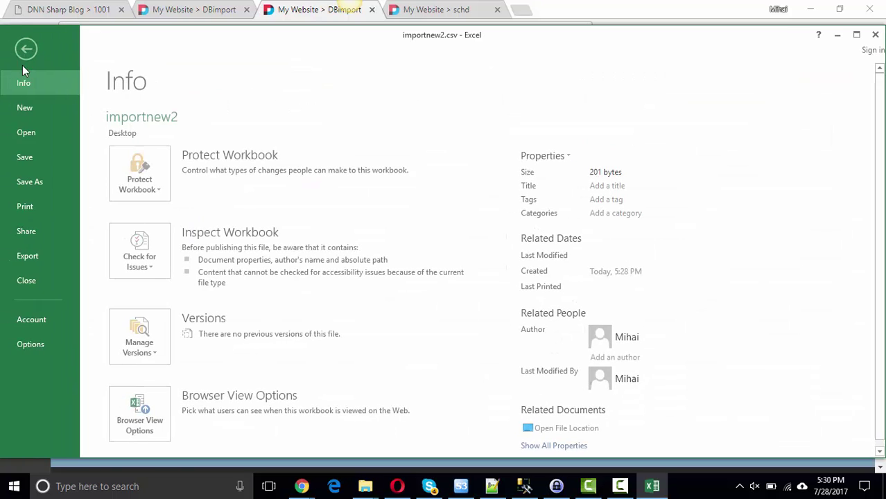
click(36, 159)
click(392, 279)
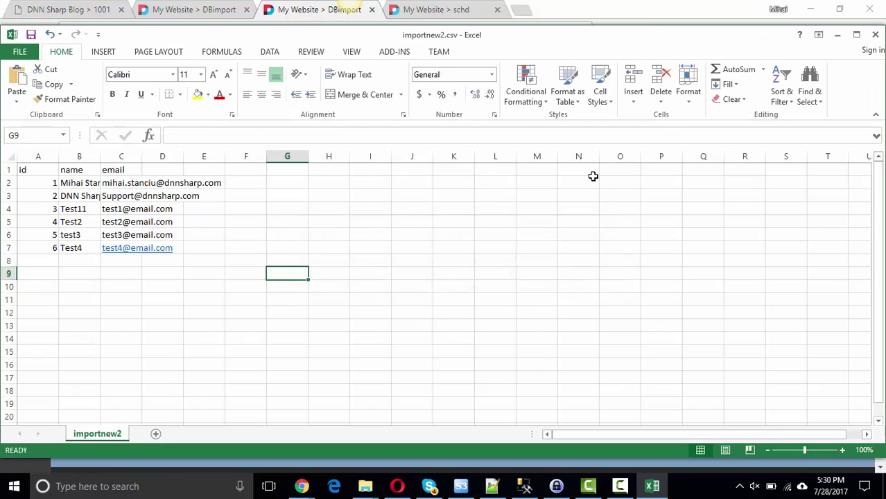
click(834, 36)
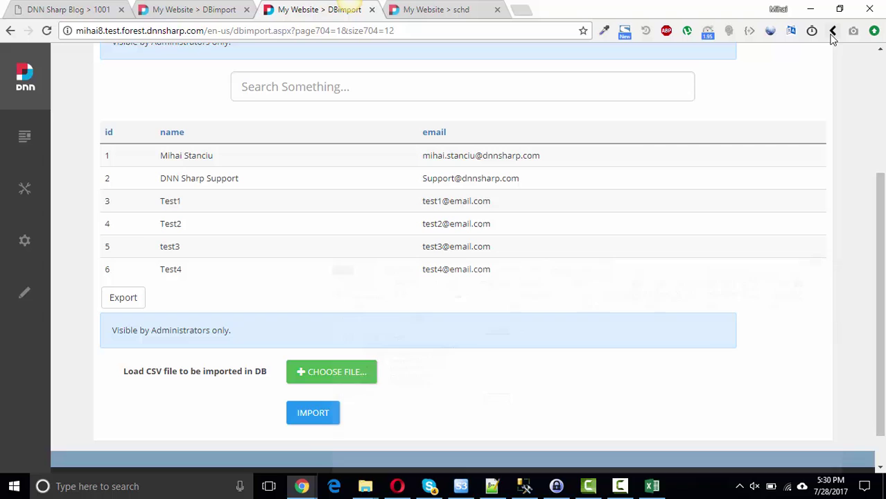
- Re-import importnew2.csv from the Desktop and check that record 3 now reads Test11
click(331, 371)
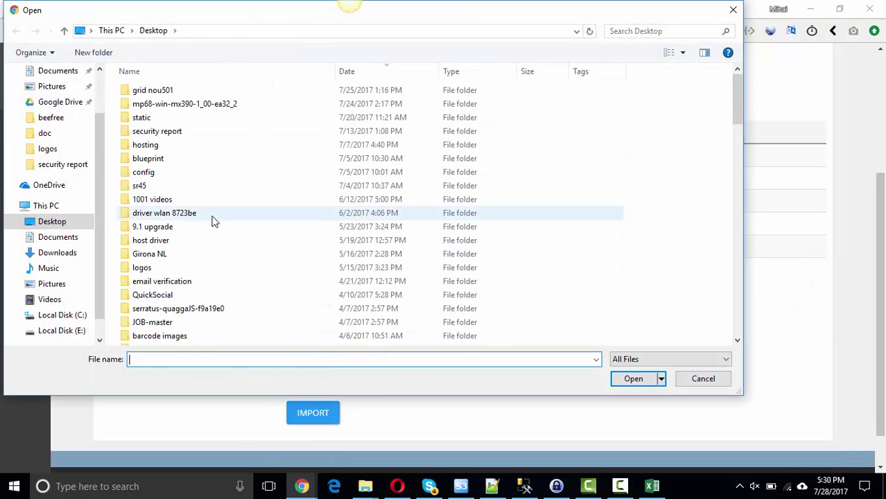
scroll(211, 224, down, 4)
scroll(199, 233, down, 3)
click(159, 271)
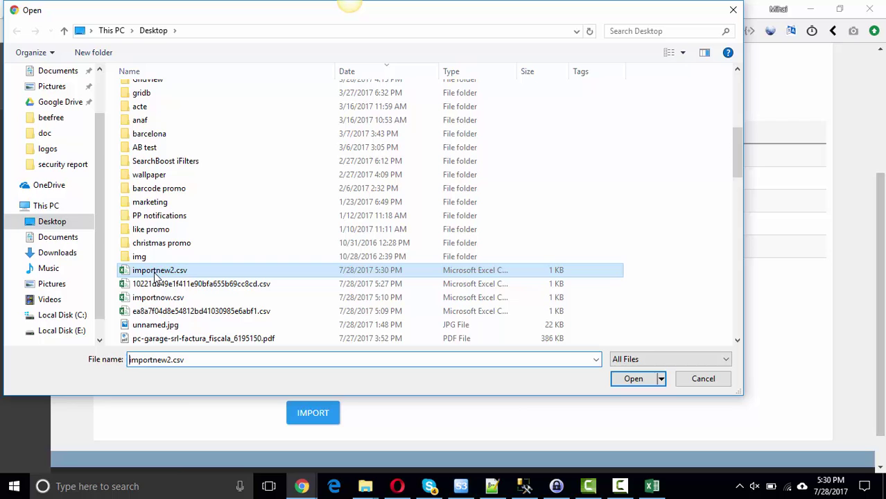
click(633, 379)
scroll(315, 277, down, 3)
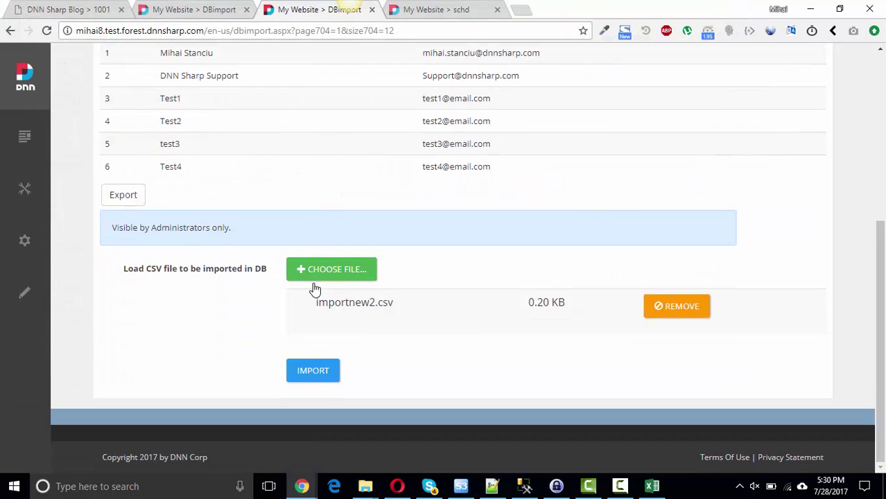
click(315, 371)
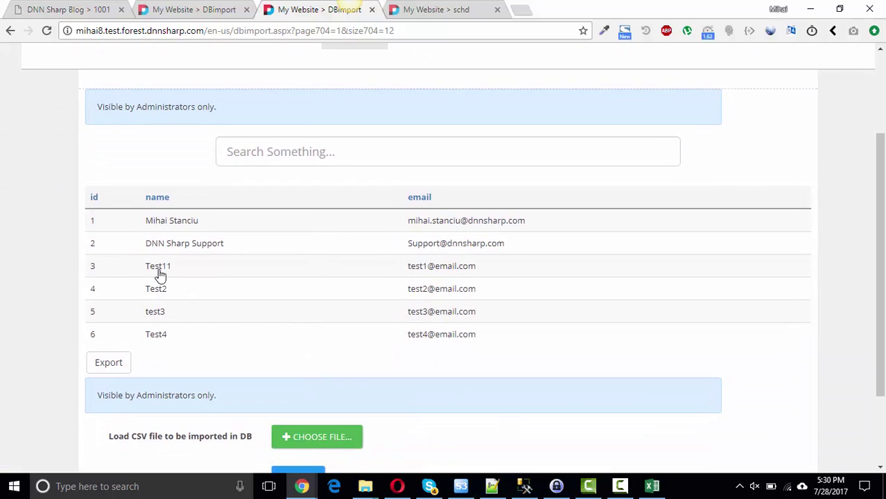
drag(185, 269, 164, 271)
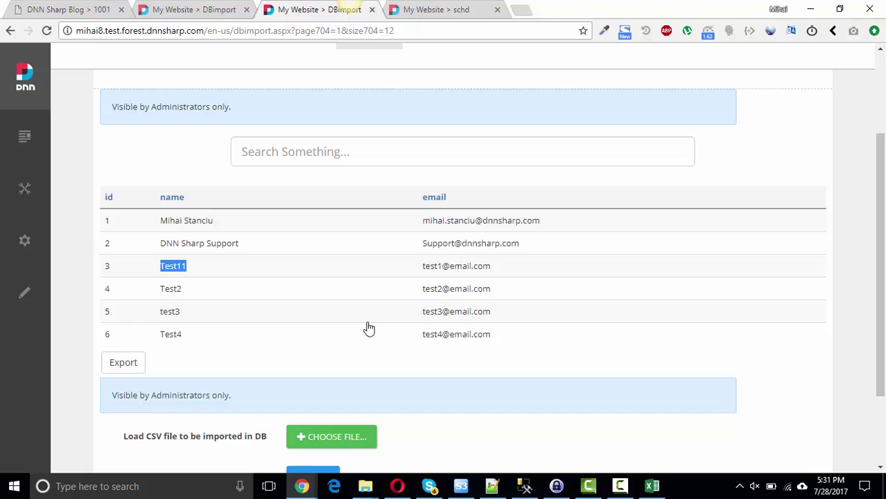
- On the schd page, open the AUTO Import in DB job for editing
click(430, 13)
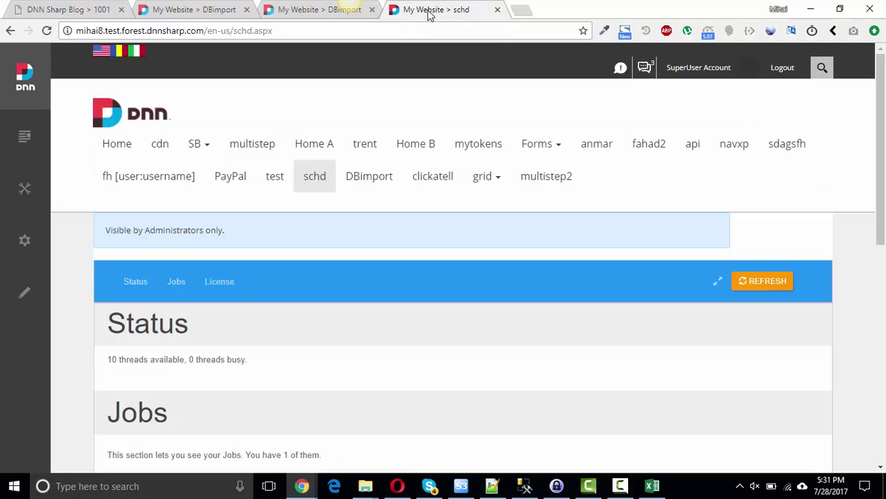
scroll(376, 198, down, 3)
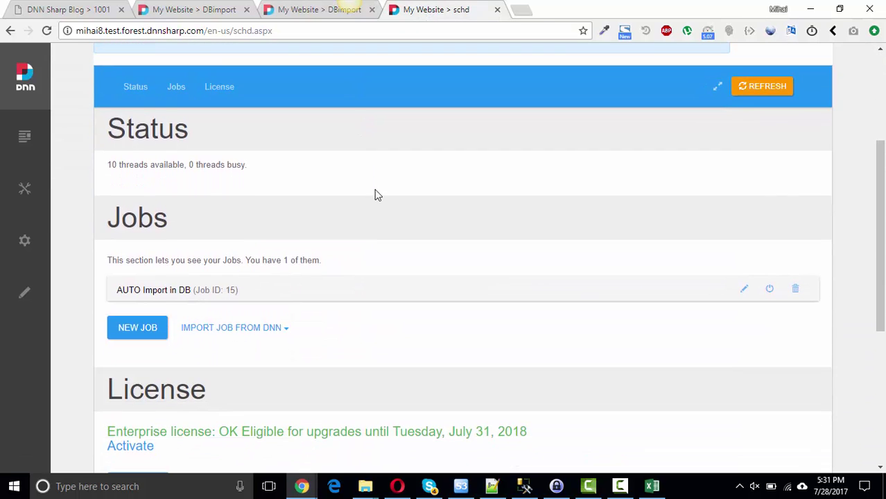
scroll(374, 193, down, 2)
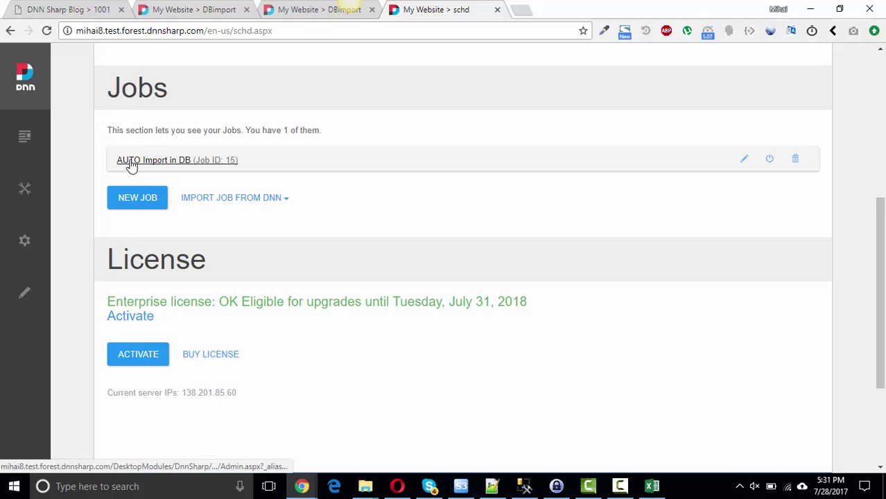
click(181, 169)
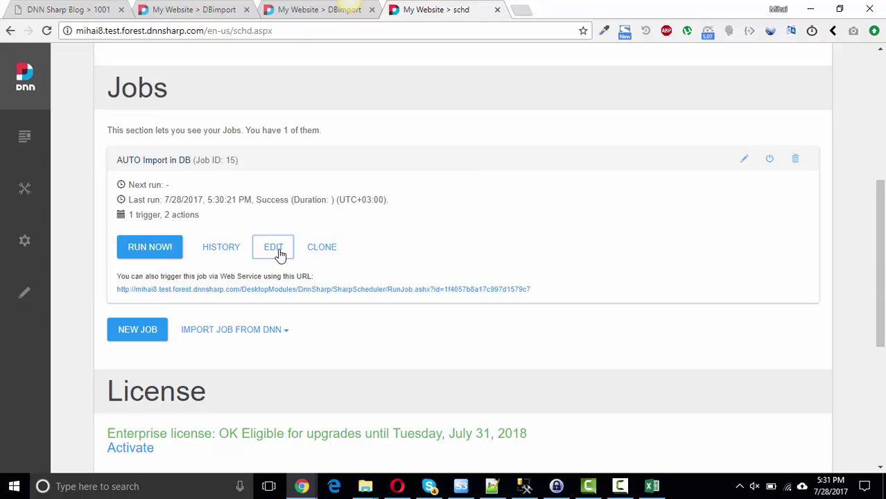
click(280, 255)
- Expand Trigger 1 to confirm it watches table dbo.Files, then collapse it
scroll(308, 219, down, 1)
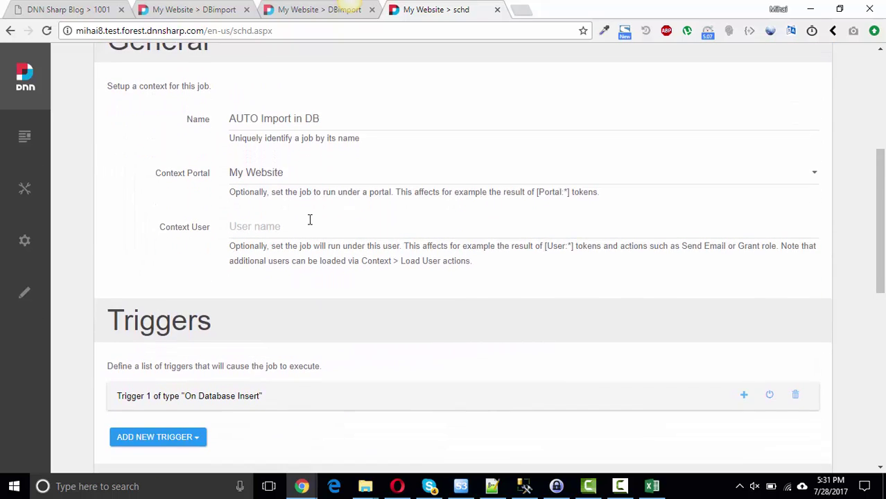
scroll(310, 219, down, 3)
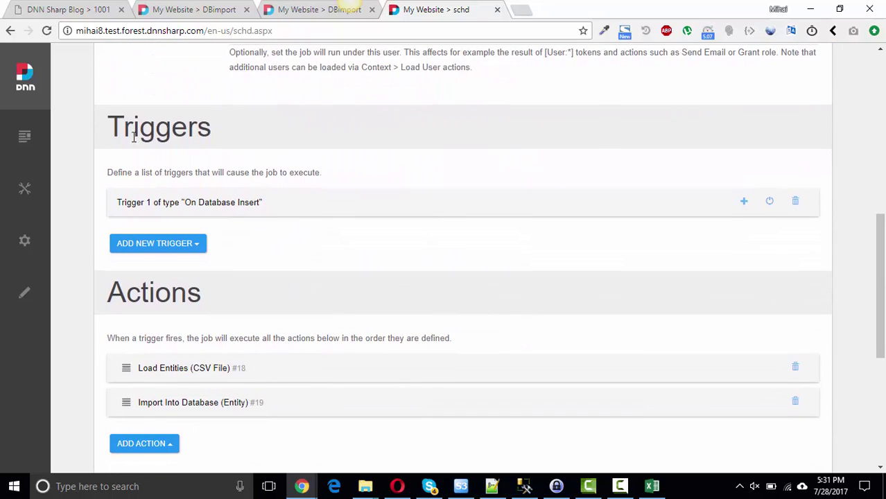
click(232, 205)
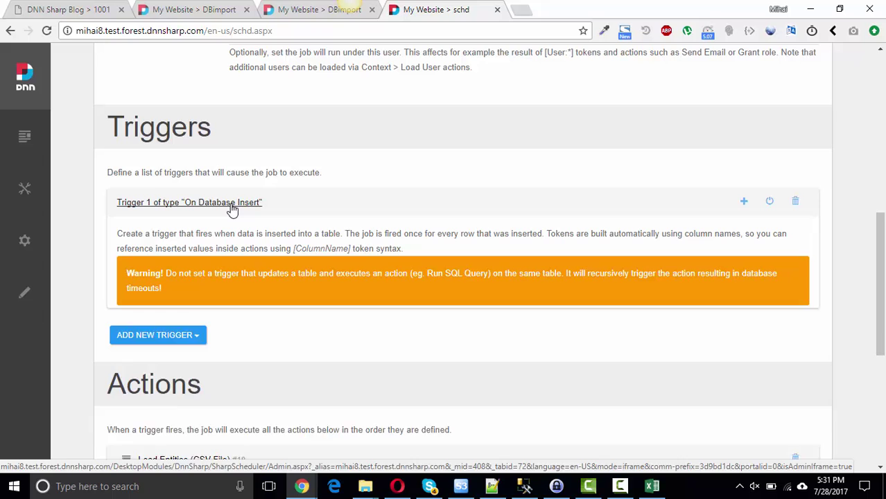
scroll(277, 256, down, 1)
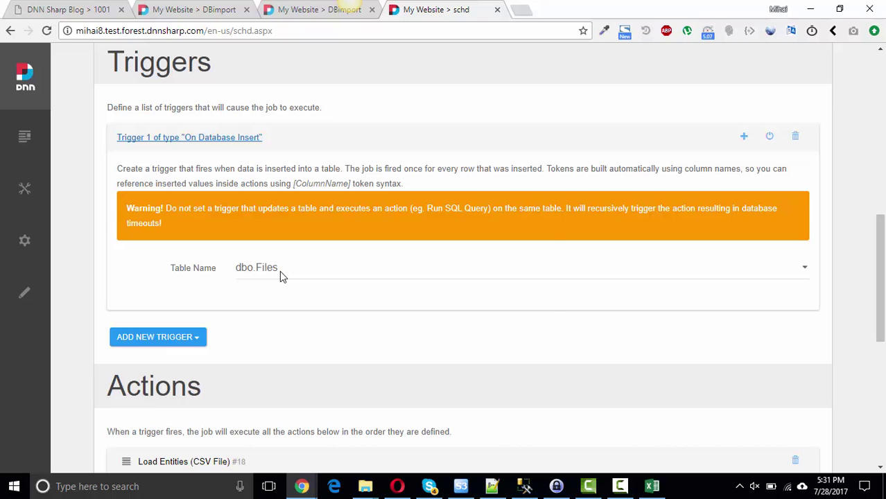
click(193, 141)
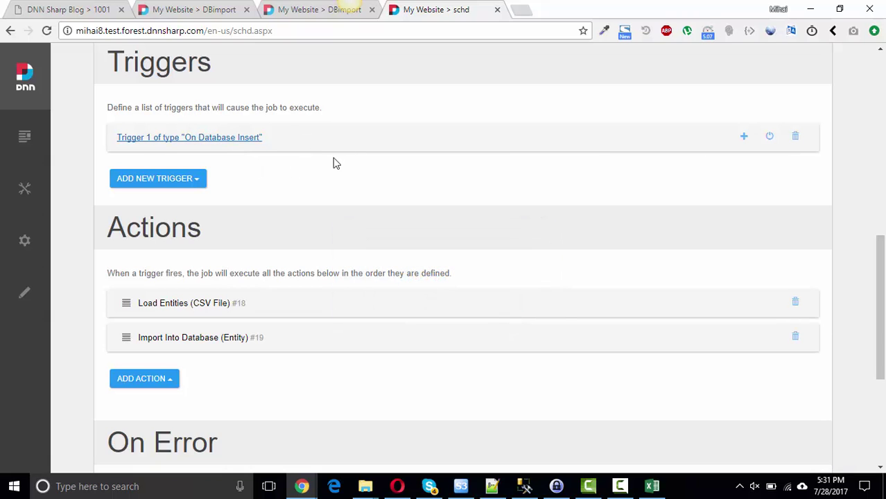
- Expand the job's Load Entities (CSV File) and Import Into Database (Entity) actions
click(207, 301)
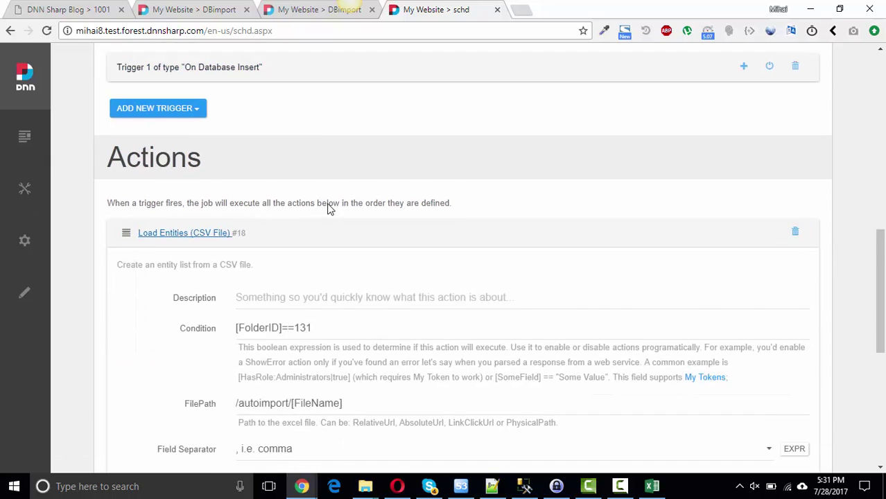
scroll(256, 181, down, 2)
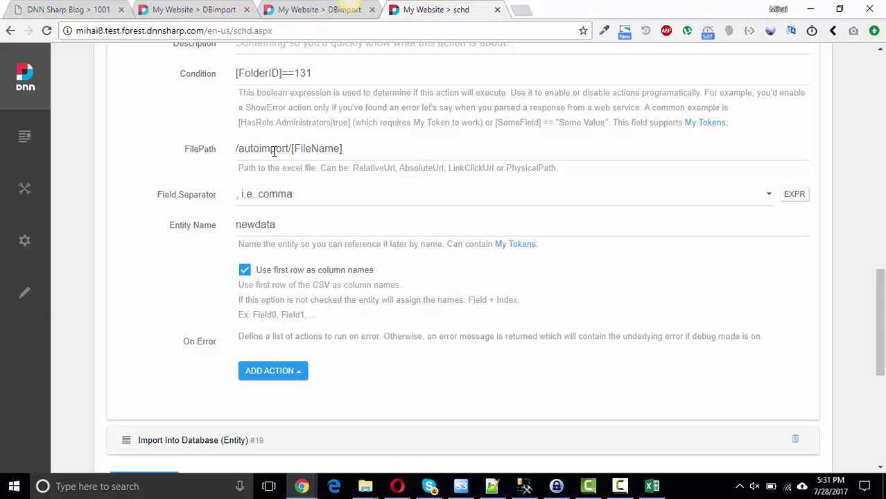
scroll(284, 180, down, 2)
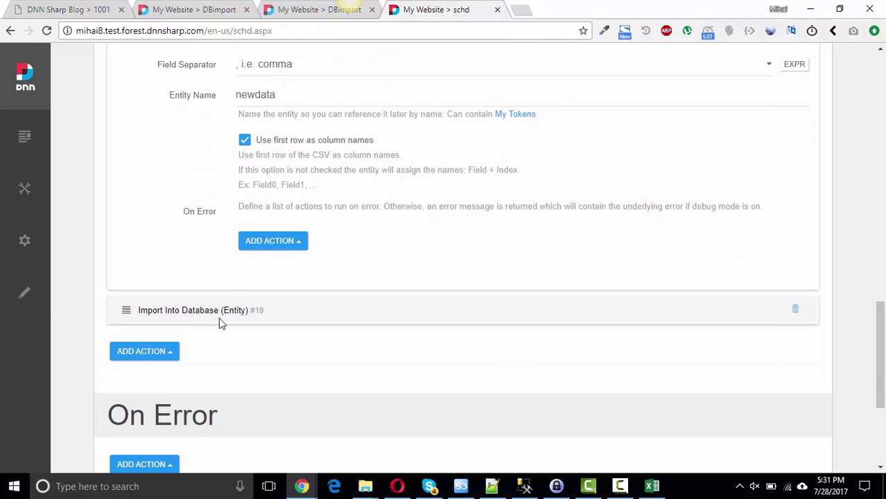
click(220, 315)
scroll(361, 298, down, 7)
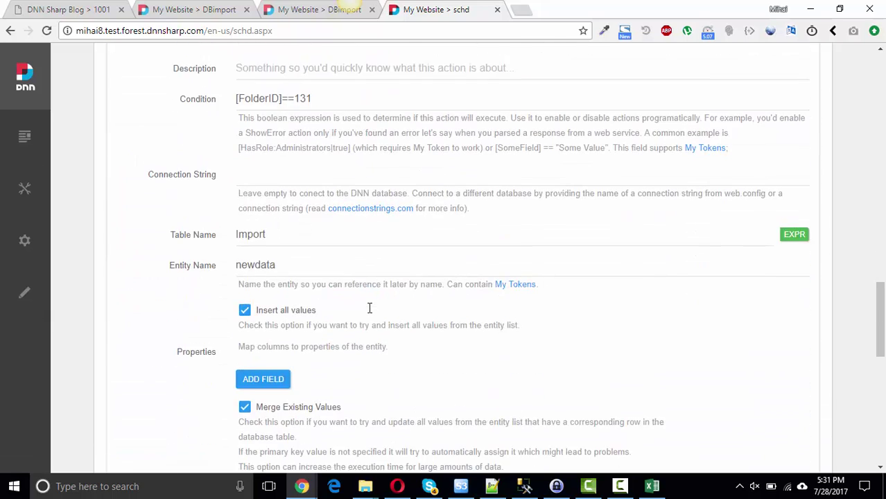
scroll(369, 312, up, 10)
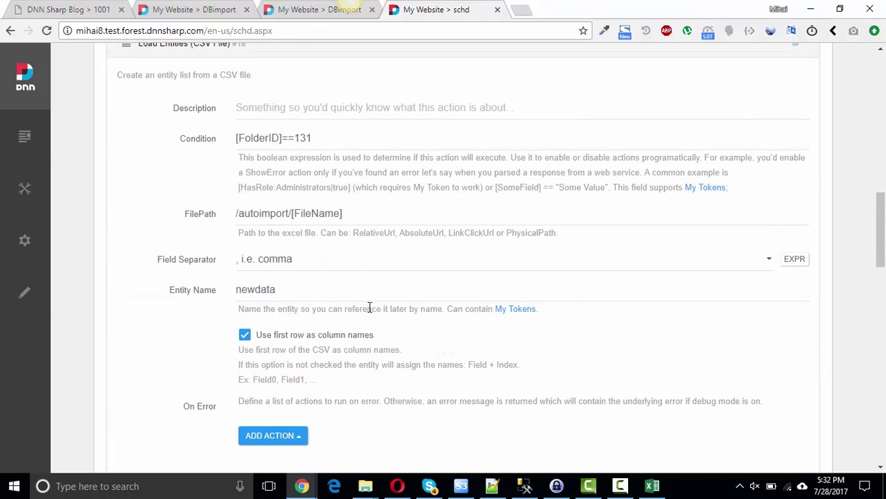
scroll(369, 308, up, 1)
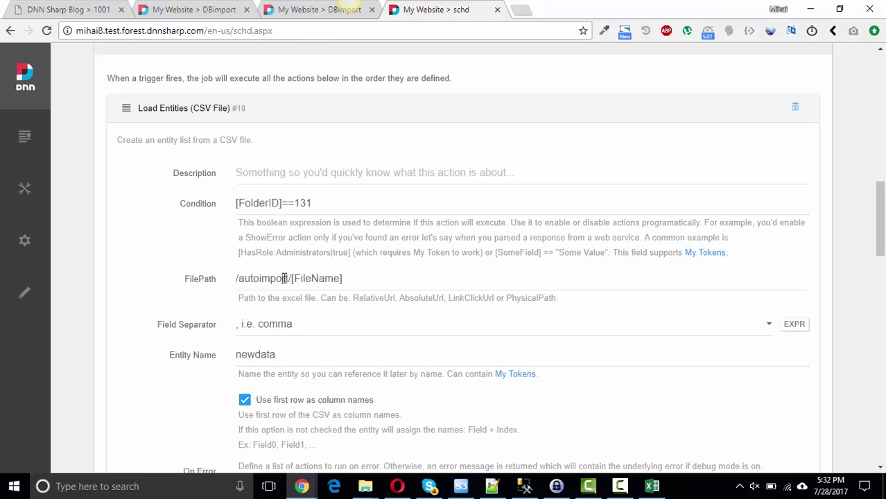
- Highlight the autoimport folder path and folder ID 131 condition, then scroll down to Save
double_click(284, 278)
double_click(303, 203)
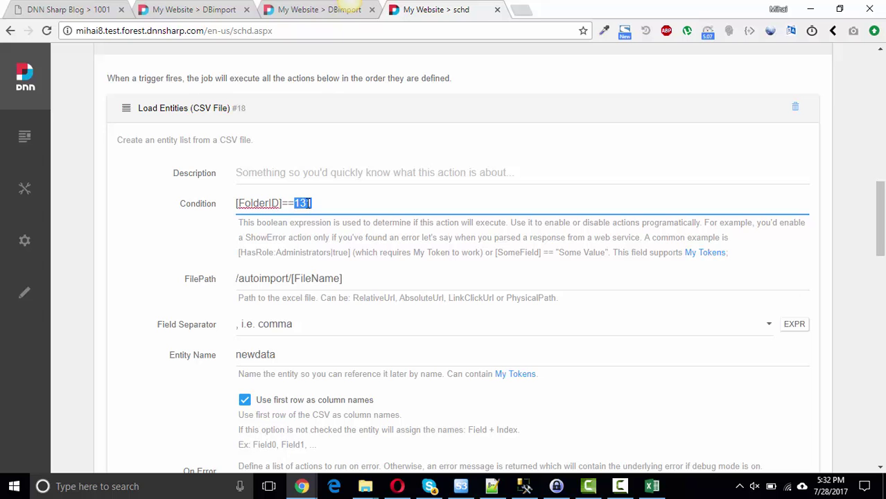
click(204, 218)
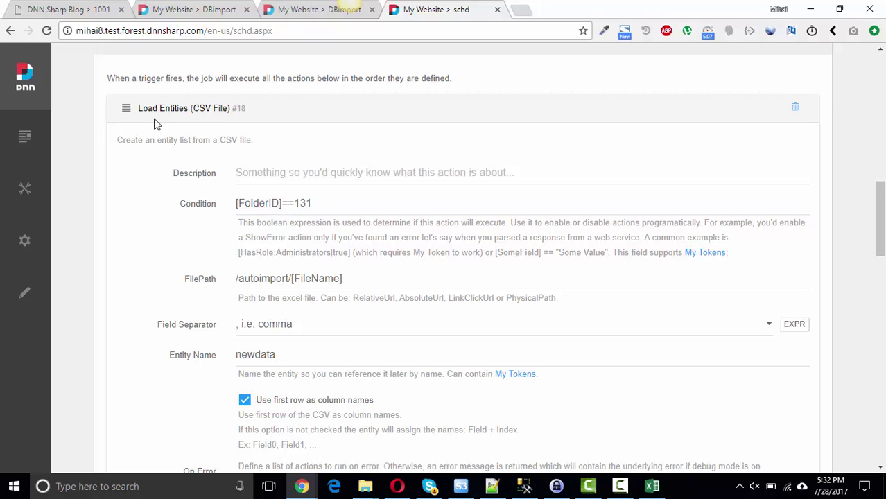
scroll(398, 103, up, 4)
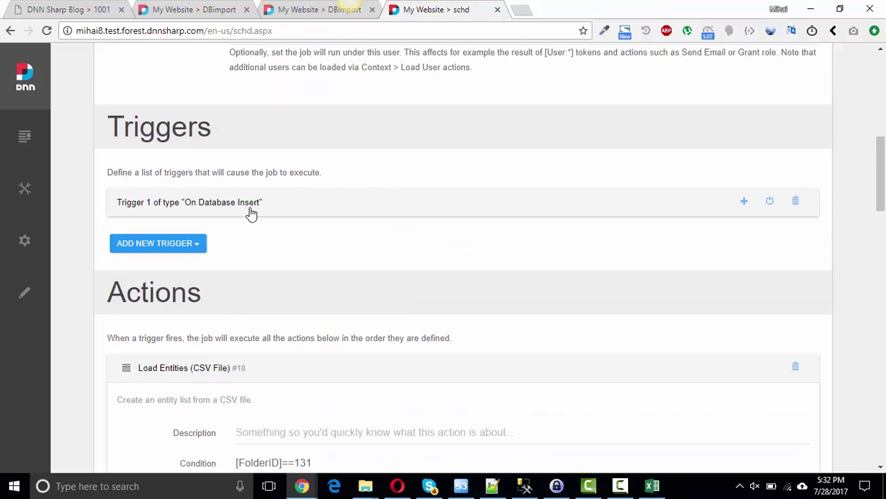
scroll(297, 218, down, 4)
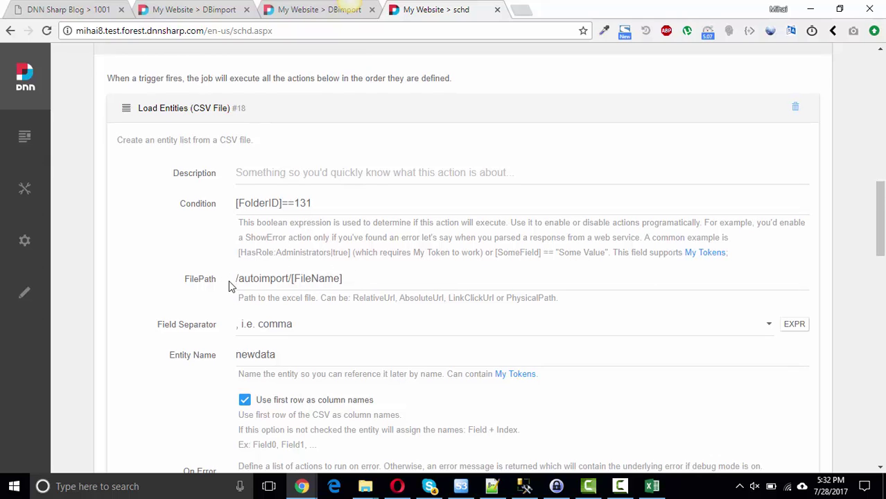
scroll(231, 287, down, 2)
scroll(261, 236, down, 1)
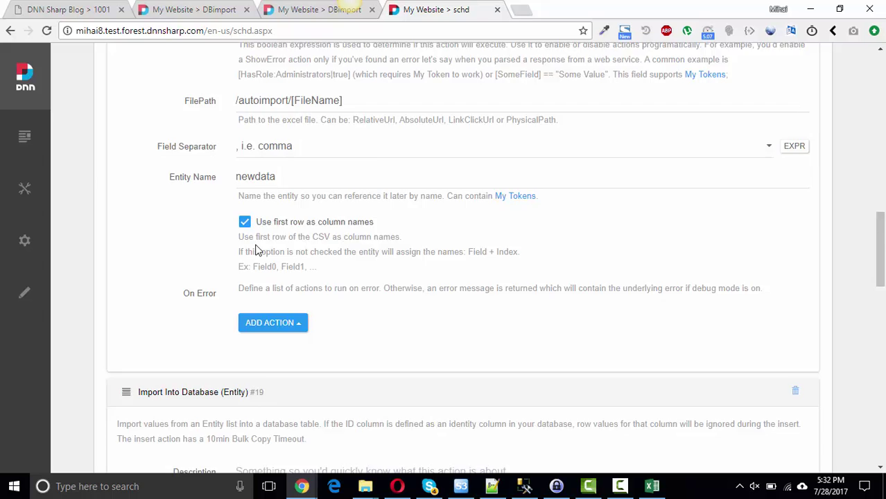
scroll(257, 249, down, 4)
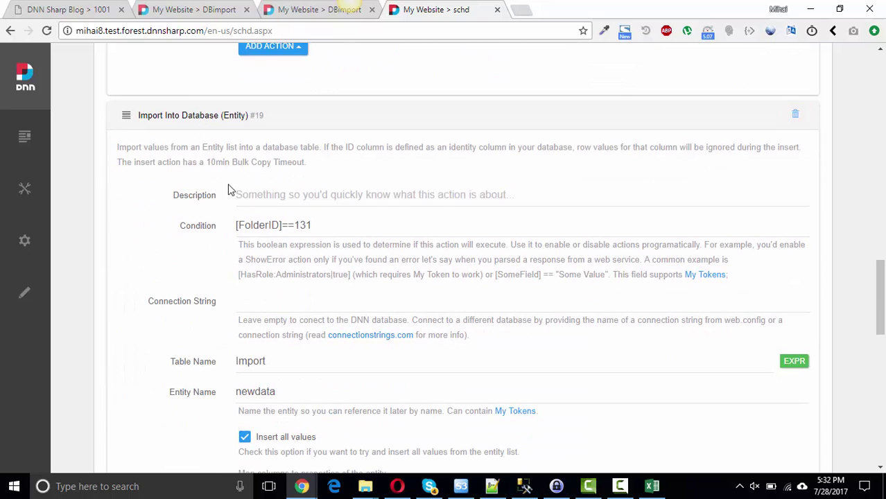
scroll(328, 301, down, 8)
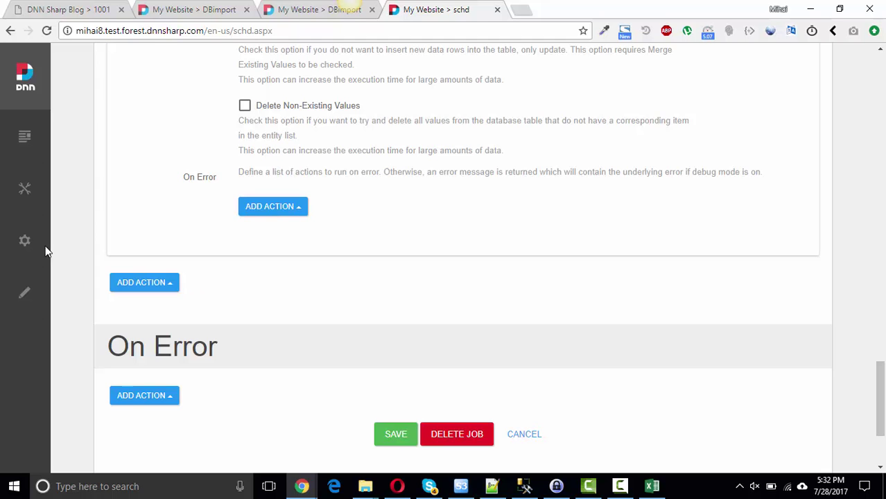
- Open the 'file sync attempt :)' task's settings from the Scheduler list and select its Full Class Name
mouse_move(25, 240)
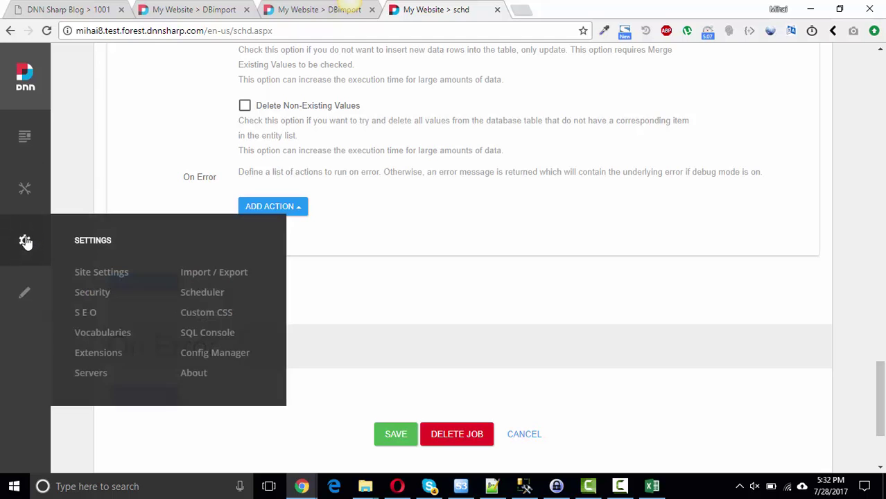
click(205, 292)
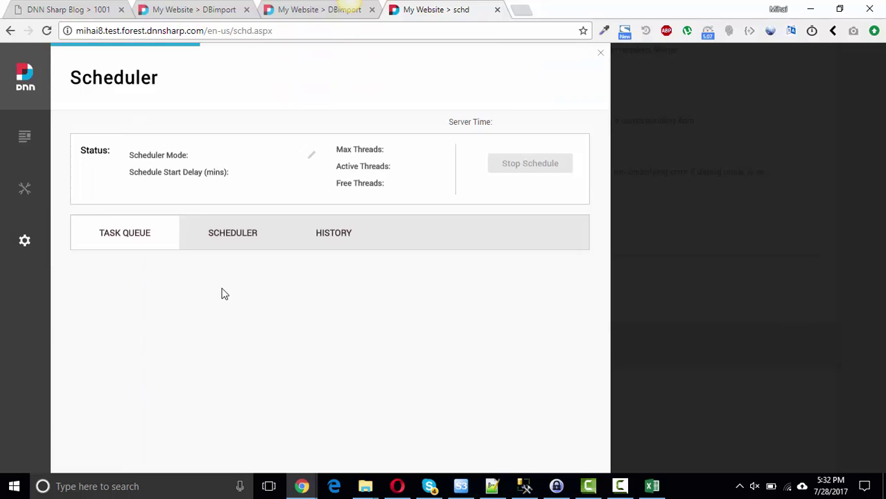
click(233, 244)
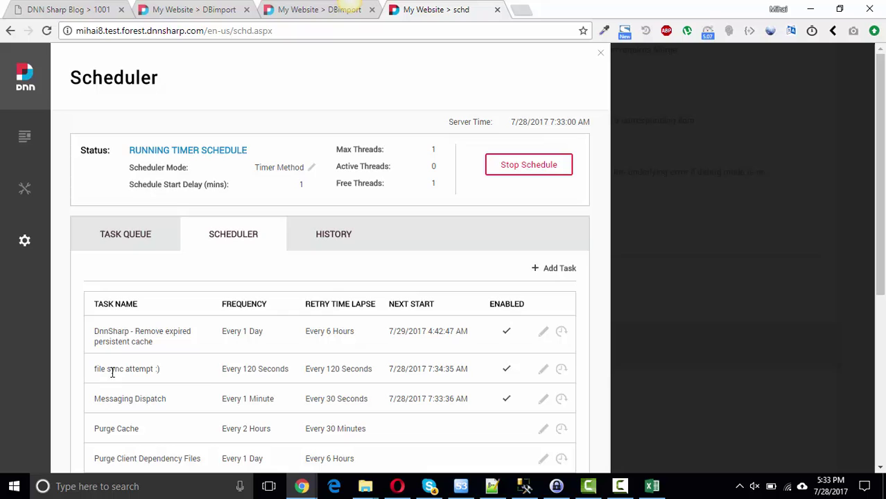
click(545, 372)
scroll(472, 368, down, 4)
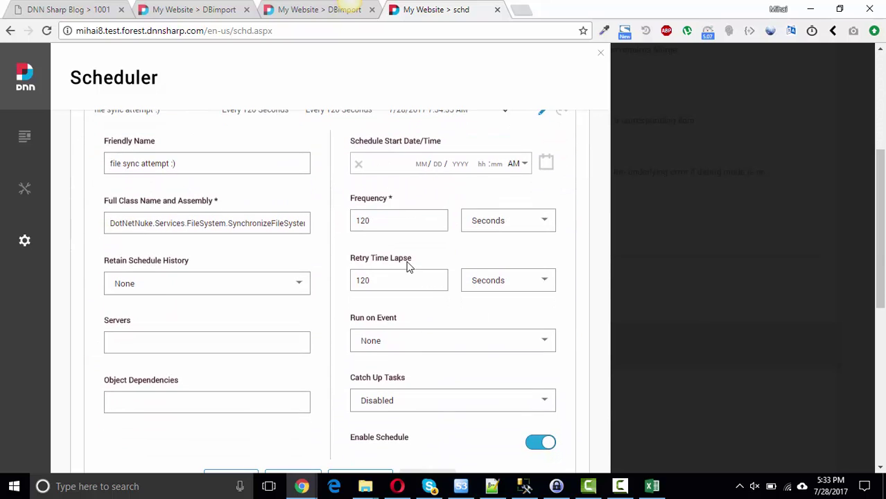
click(390, 220)
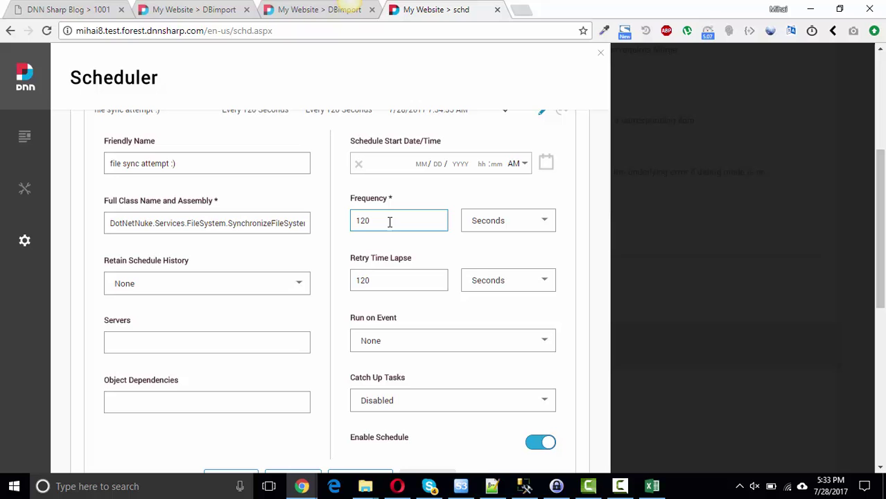
triple_click(211, 222)
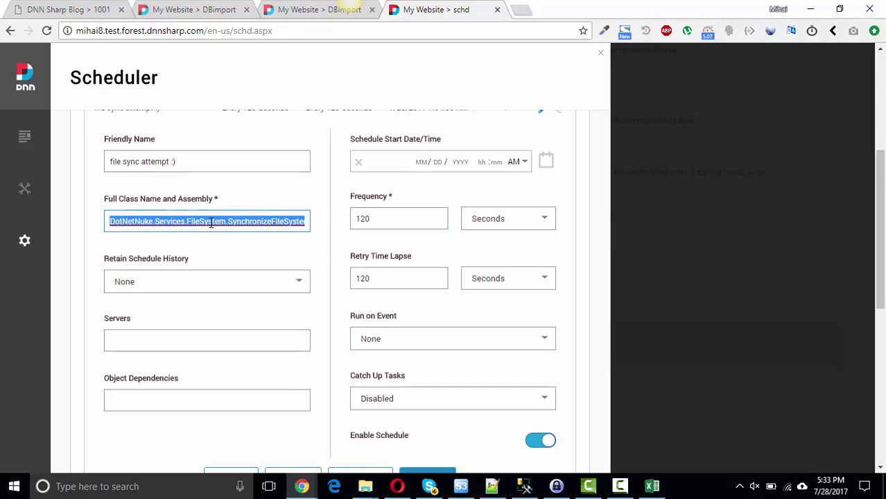
scroll(415, 388, down, 1)
- Paste 'DotNetNuke.Services.FileSystem.SynchronizeFileSystem, DOTNETNUKE' into Notepad++'s new 50 tab, then return to Chrome
click(495, 487)
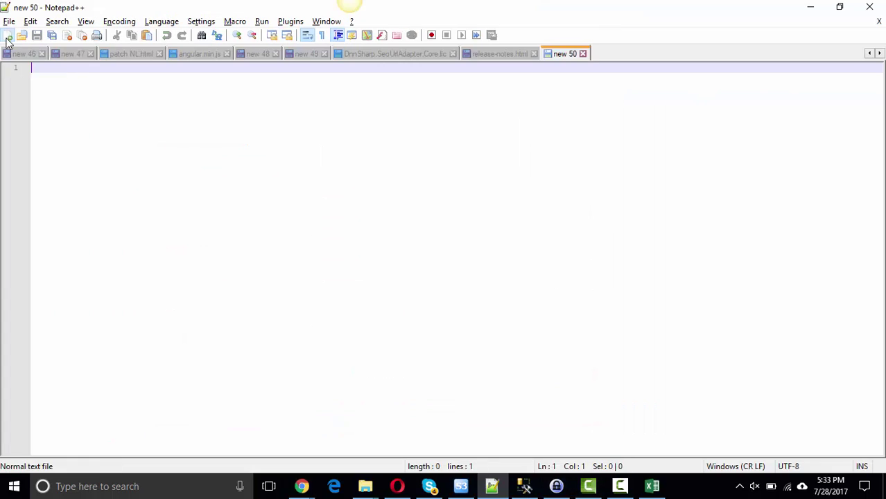
text(DotNetNuke.Services.FileSystem.SynchronizeFileSystem, DOTNETNUKE)
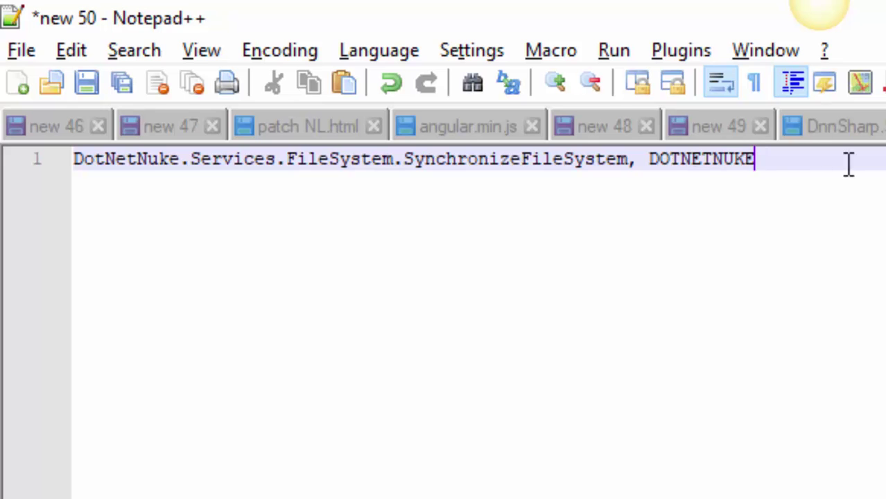
key(alt+Tab)
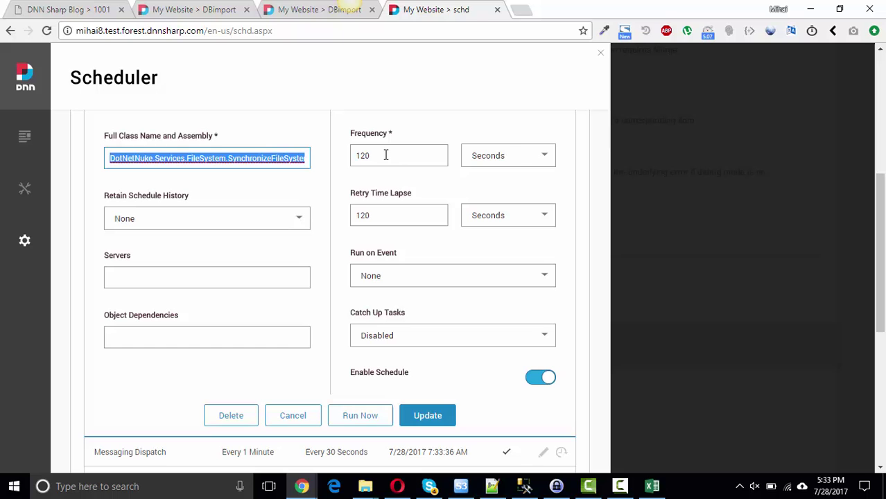
- Change the file sync task's frequency and retry time lapse from 120 to 50, update it, and close the panel
scroll(403, 158, up, 2)
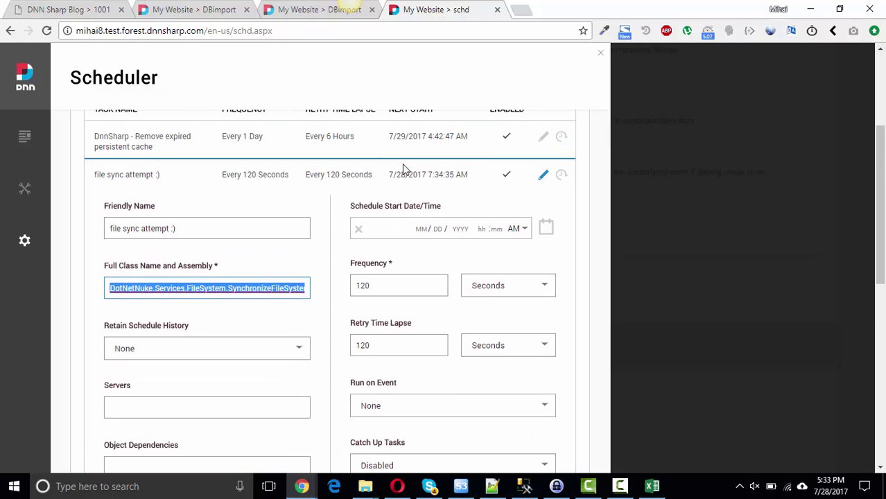
double_click(349, 285)
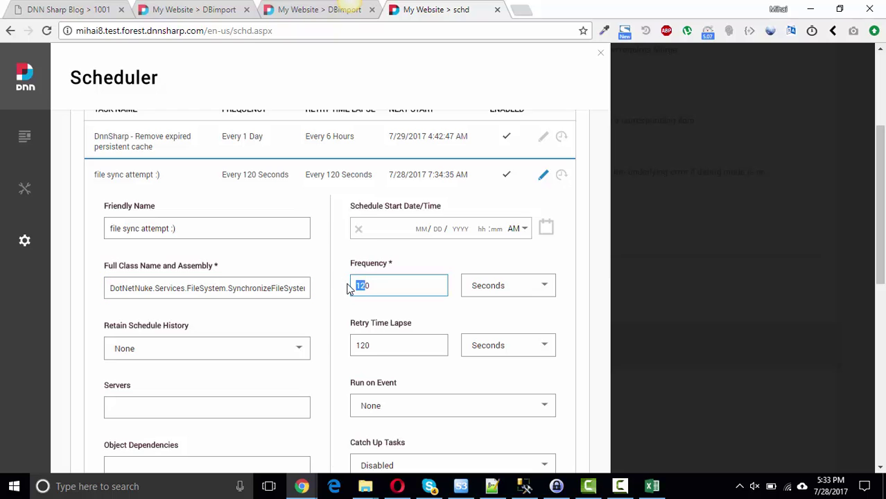
text(50)
double_click(357, 345)
text(50)
scroll(367, 262, down, 1)
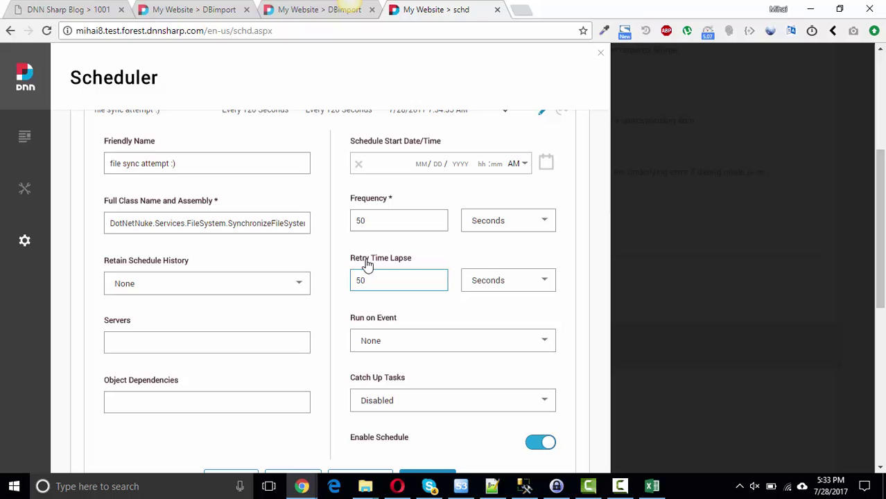
scroll(368, 263, down, 1)
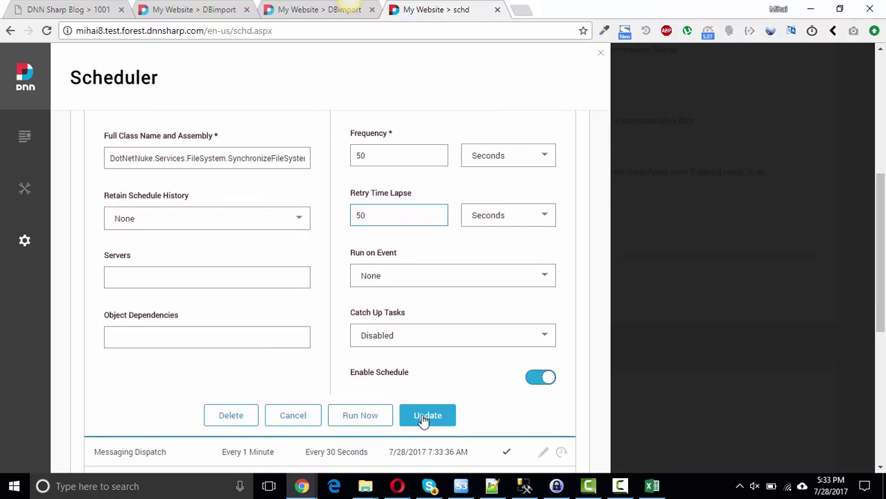
click(424, 417)
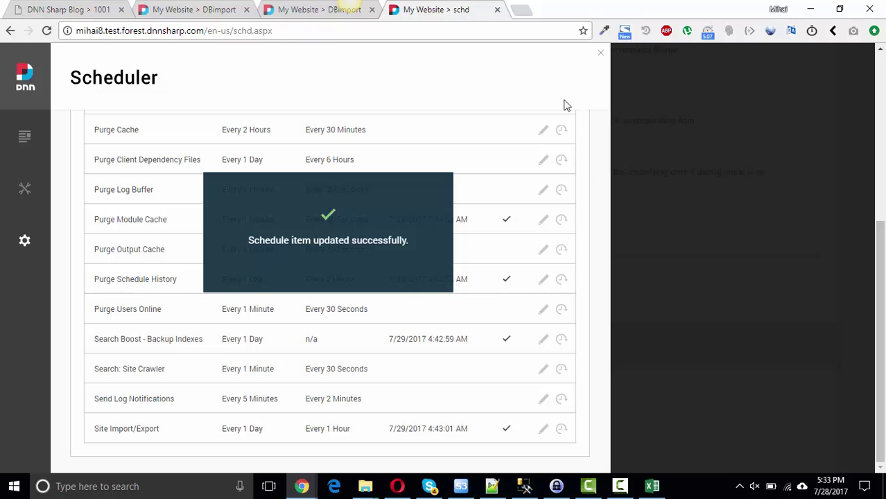
click(603, 56)
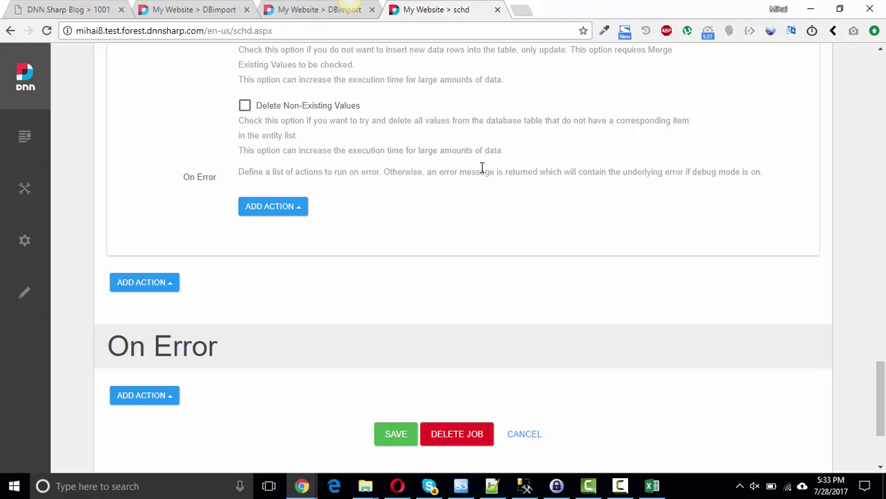
scroll(399, 285, up, 6)
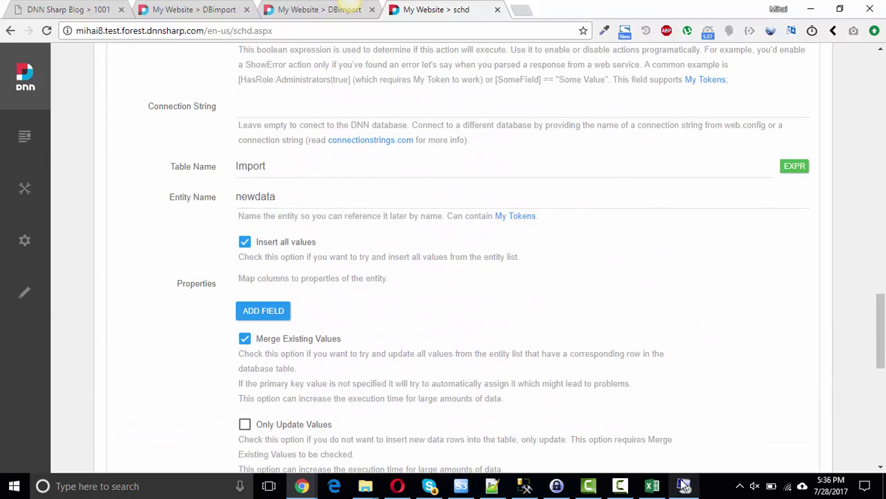
- On the remote server, open importnew2 and append row 7, Test5, with its matching test e-mail
click(682, 485)
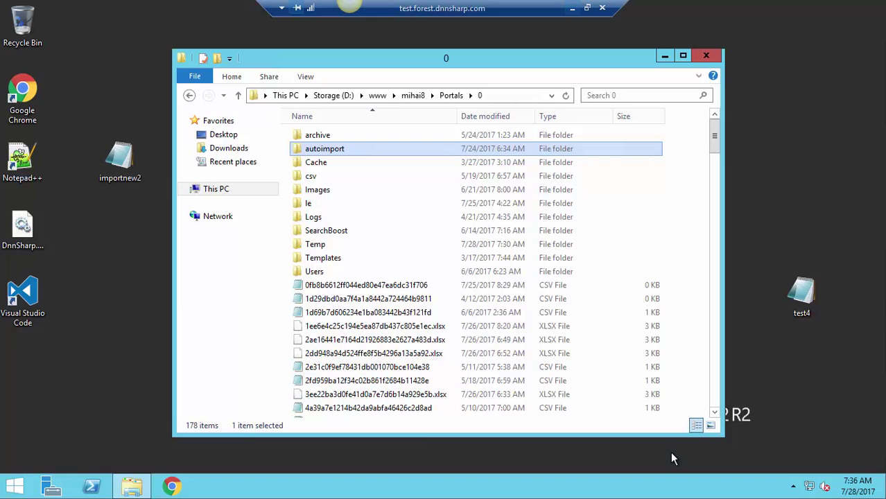
click(113, 158)
double_click(115, 161)
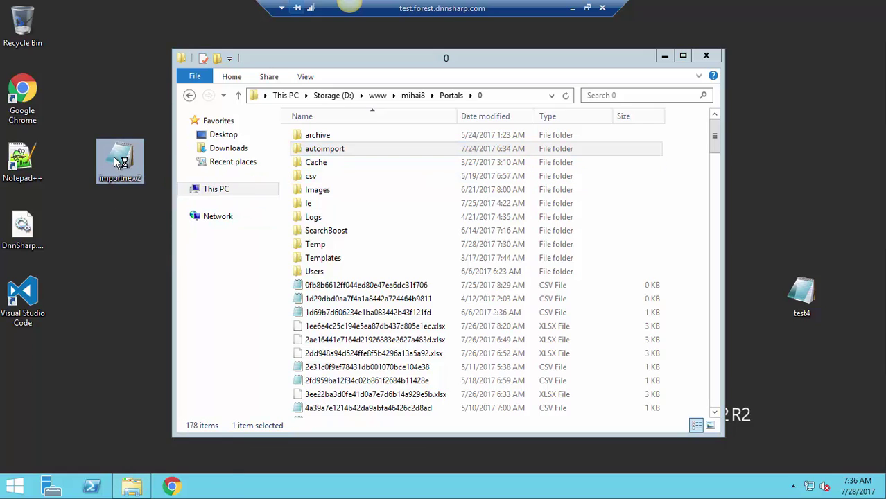
click(253, 212)
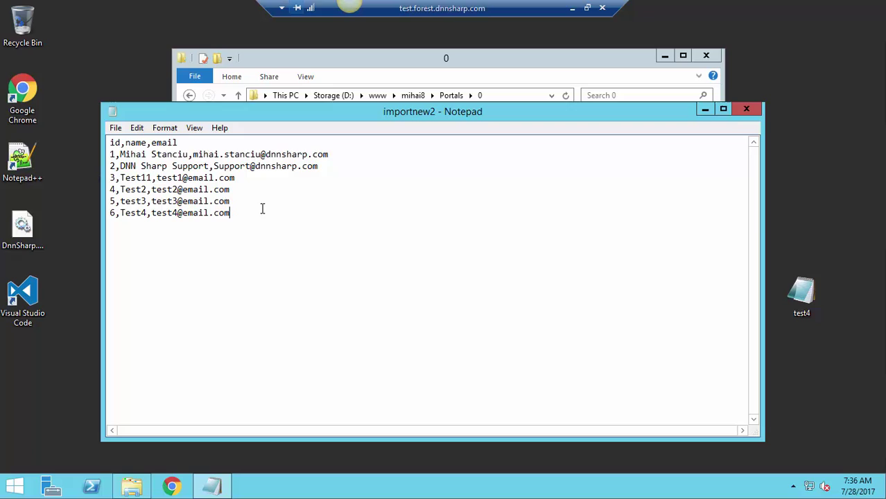
key(Return)
text(7)
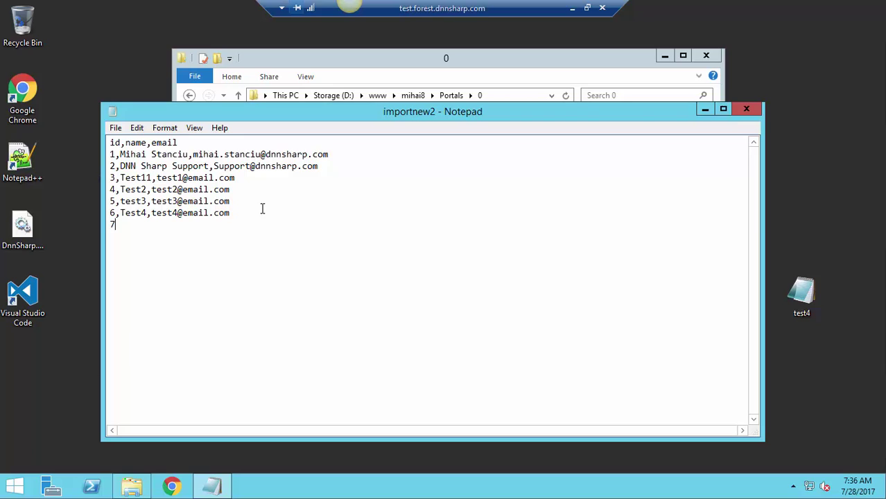
text(,Test5,test5@email.com)
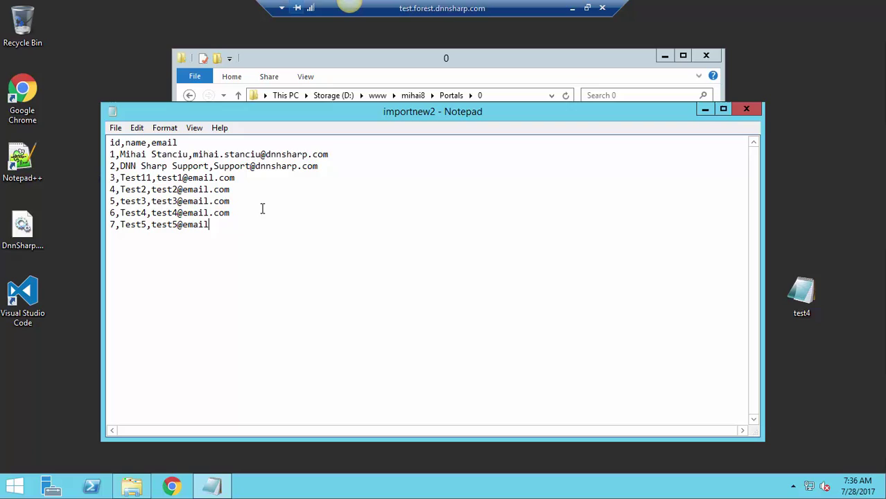
- Rename row 5 to test33 with a matching e-mail, tweak row 3's e-mail, and save the file
click(147, 202)
text(3)
click(182, 202)
text(3)
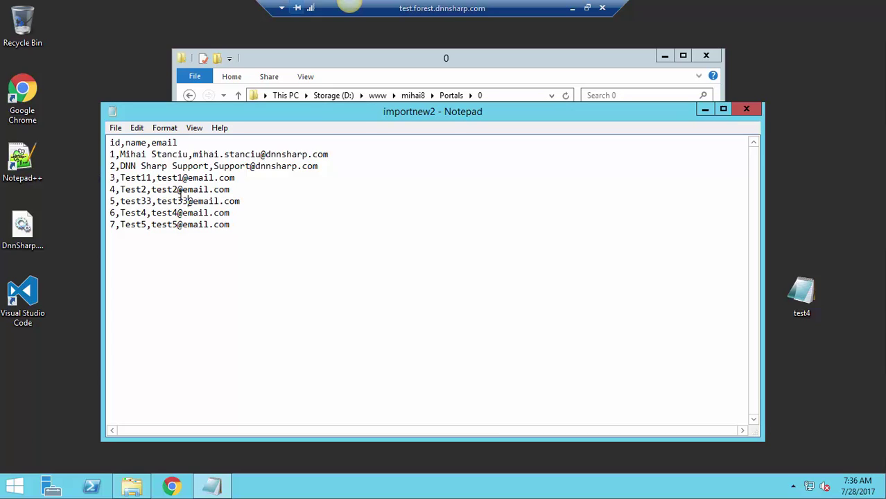
click(183, 178)
text(1)
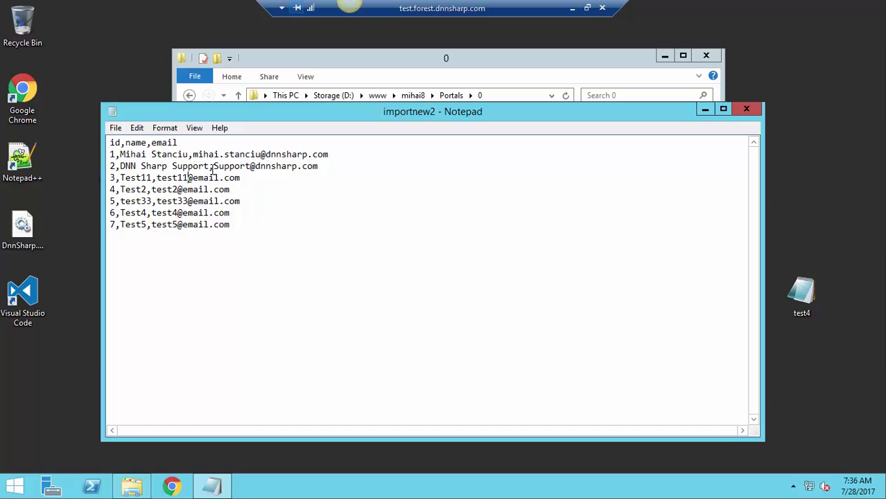
click(115, 128)
click(135, 170)
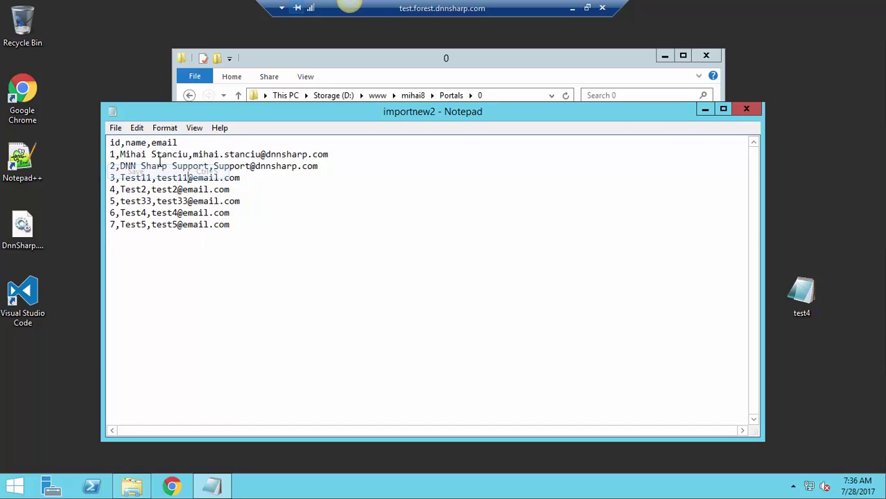
- Close Notepad, copy importnew2 from the desktop into the autoimport folder, and leave the remote session
click(736, 112)
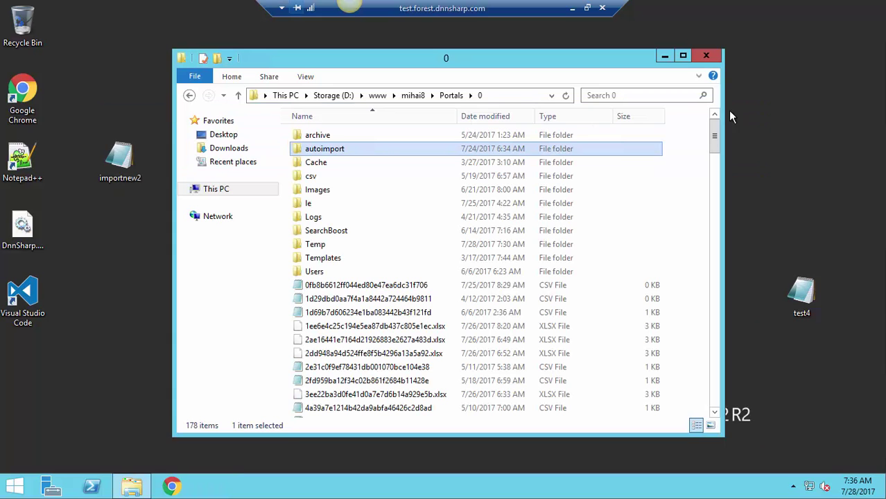
double_click(328, 151)
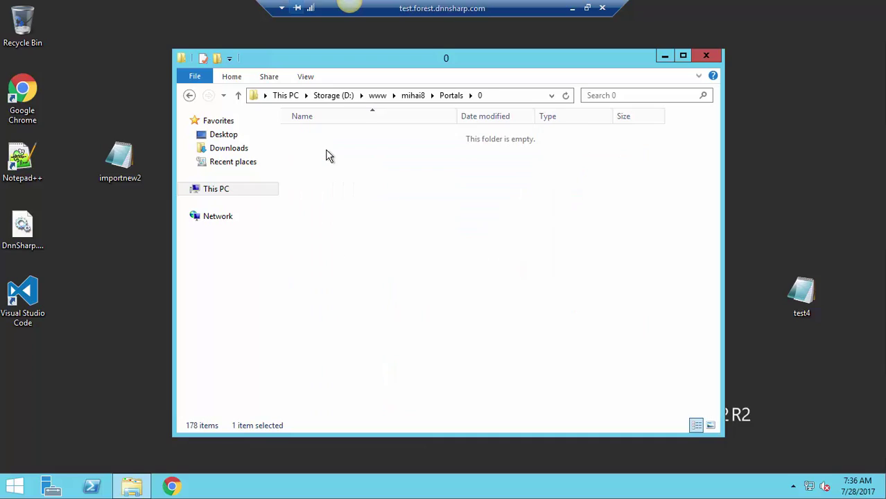
click(118, 163)
drag(156, 186, 409, 206)
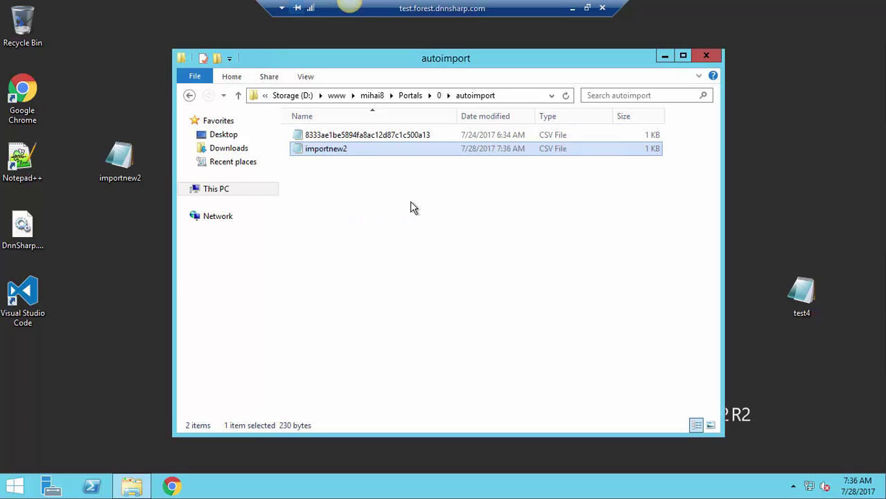
click(573, 10)
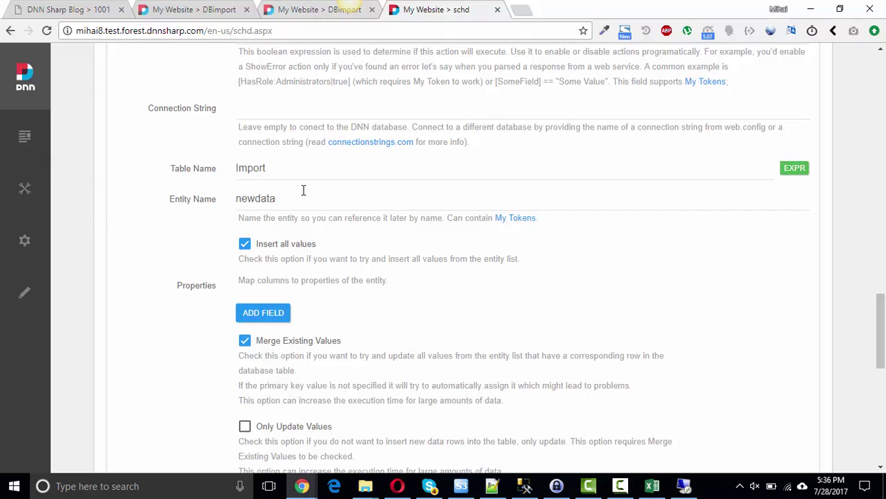
- Collapse the Load Entities (CSV File) action and briefly review Trigger 1's settings
scroll(302, 192, up, 6)
scroll(302, 189, up, 7)
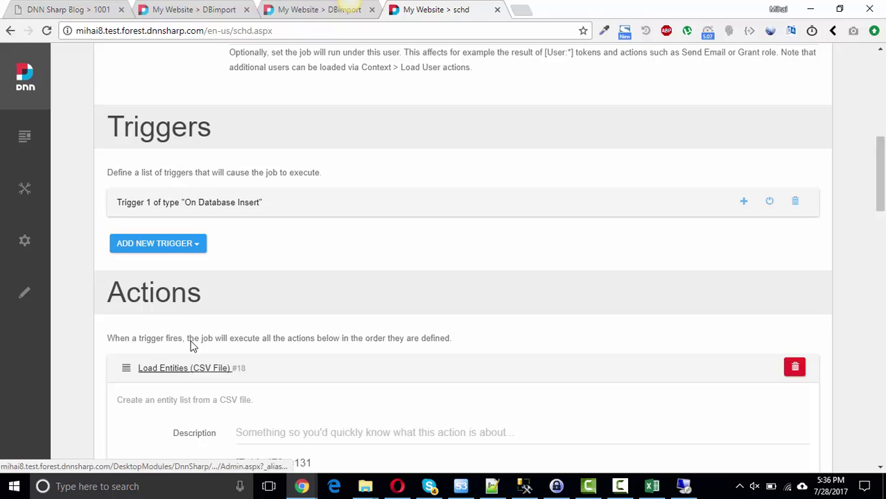
click(186, 367)
click(226, 206)
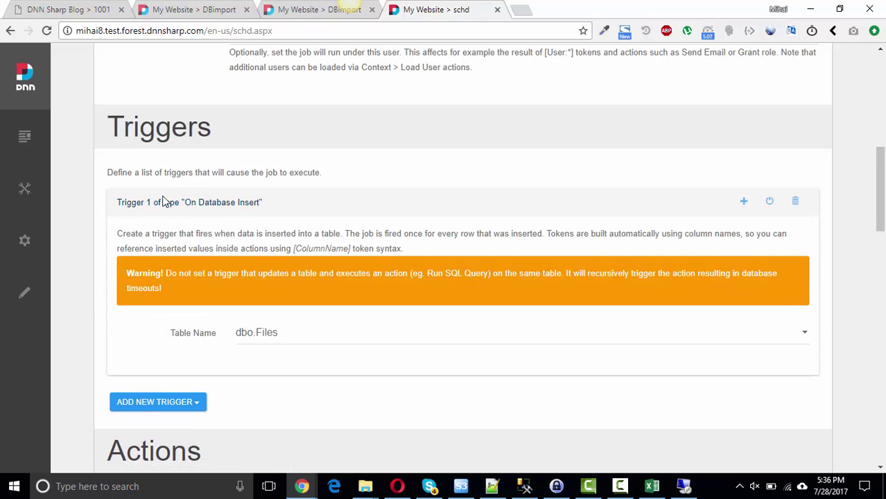
click(161, 202)
- From the Scheduler list, open the 'file sync attempt :)' task and run it now
mouse_move(24, 241)
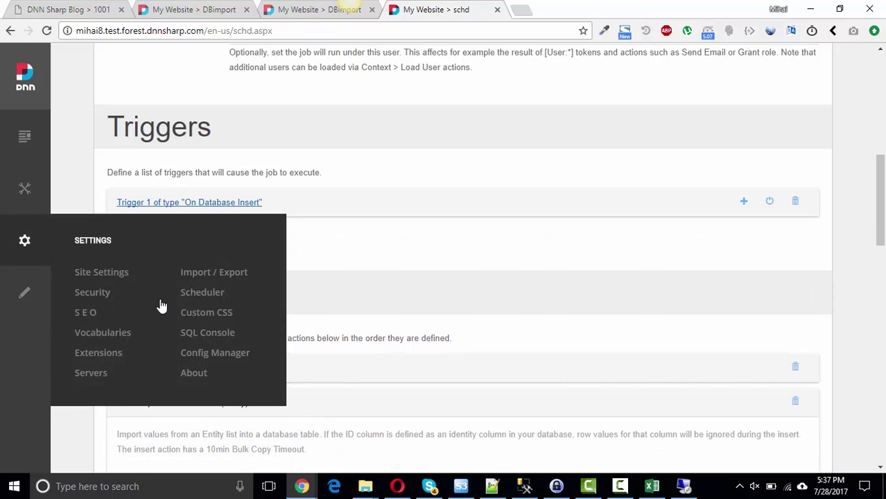
click(207, 301)
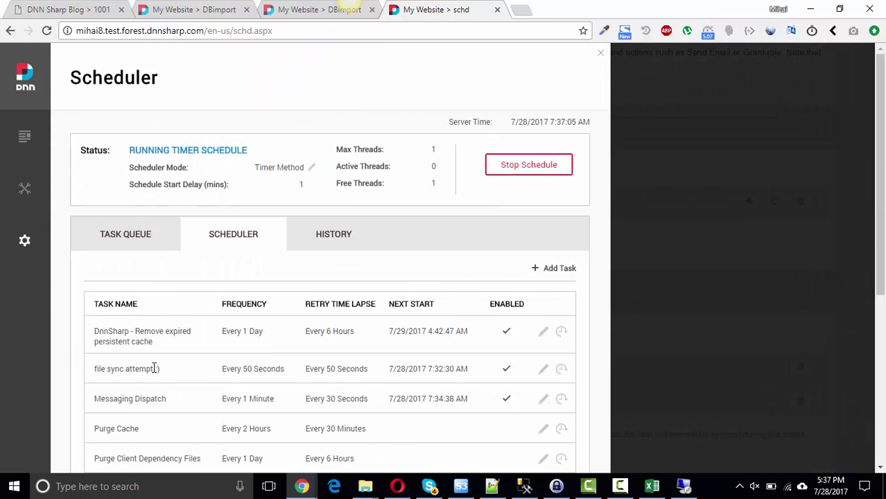
click(543, 369)
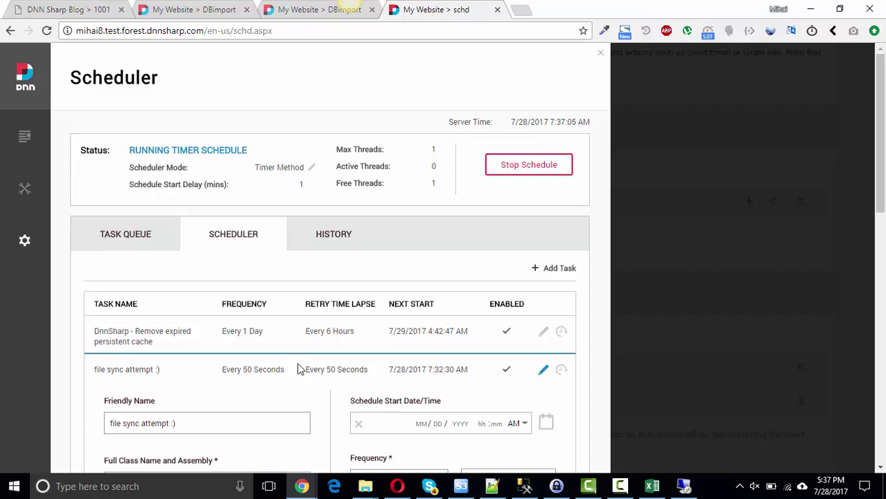
scroll(208, 291, down, 5)
scroll(195, 283, down, 2)
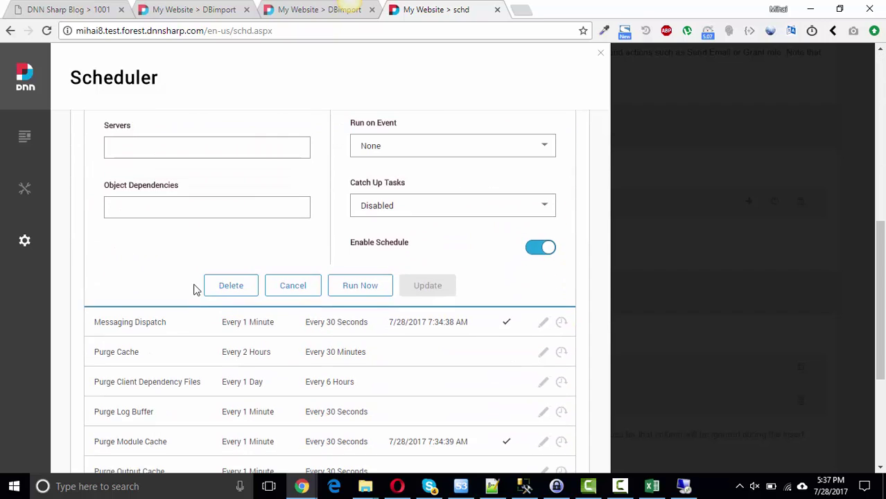
click(359, 287)
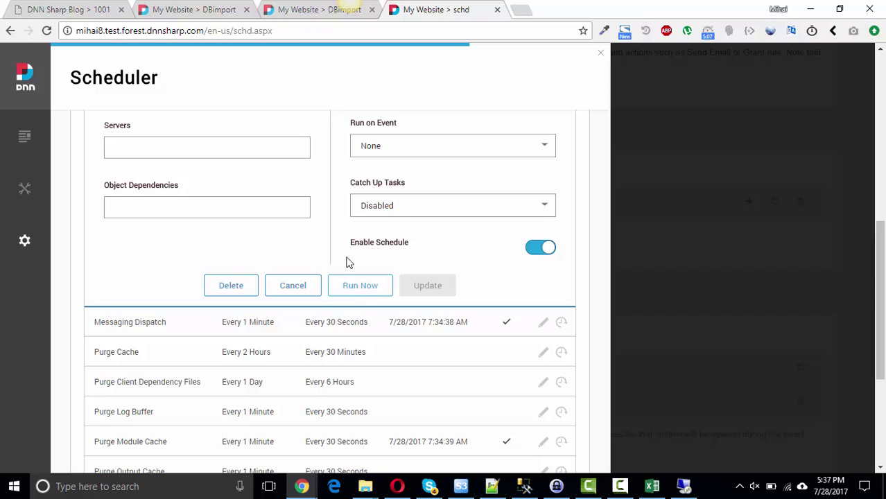
scroll(340, 255, up, 6)
scroll(340, 254, up, 2)
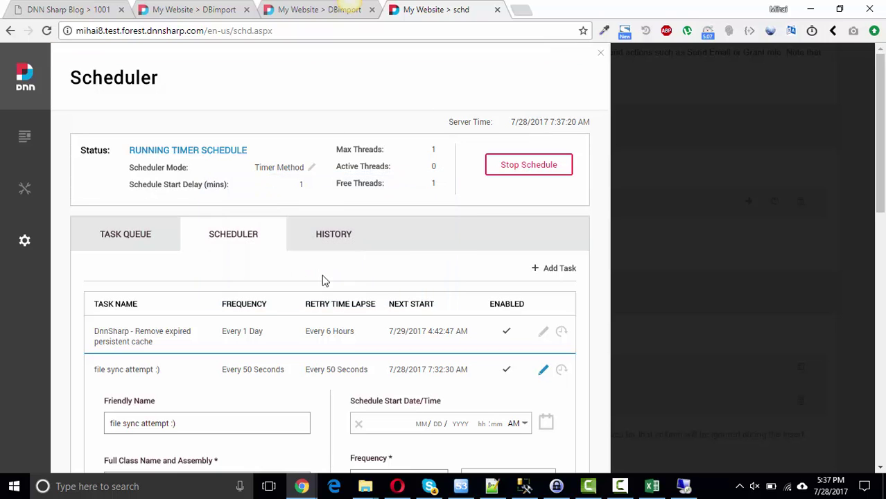
- Close the Scheduler and view the DBimport table, now showing seven records including Test5 and test33
click(697, 140)
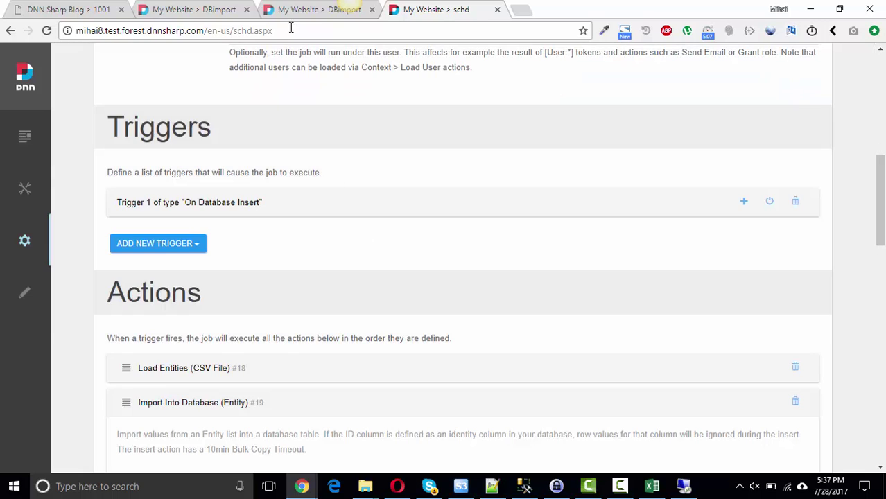
click(182, 8)
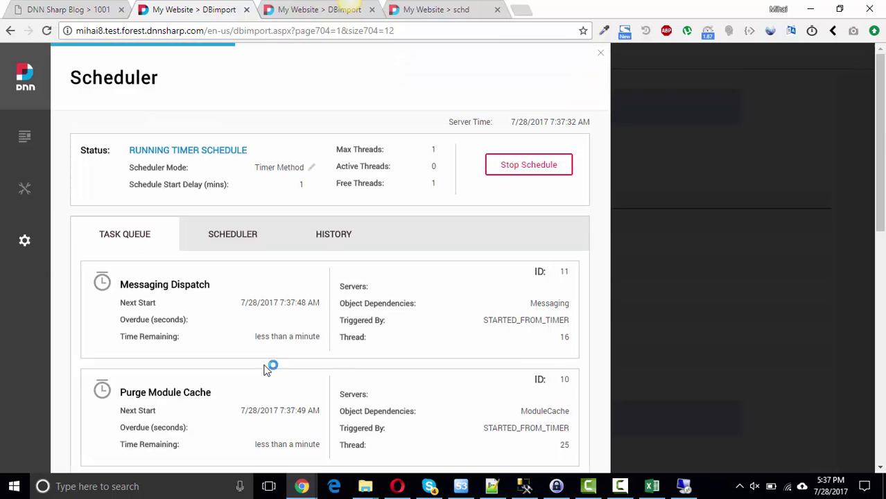
click(651, 323)
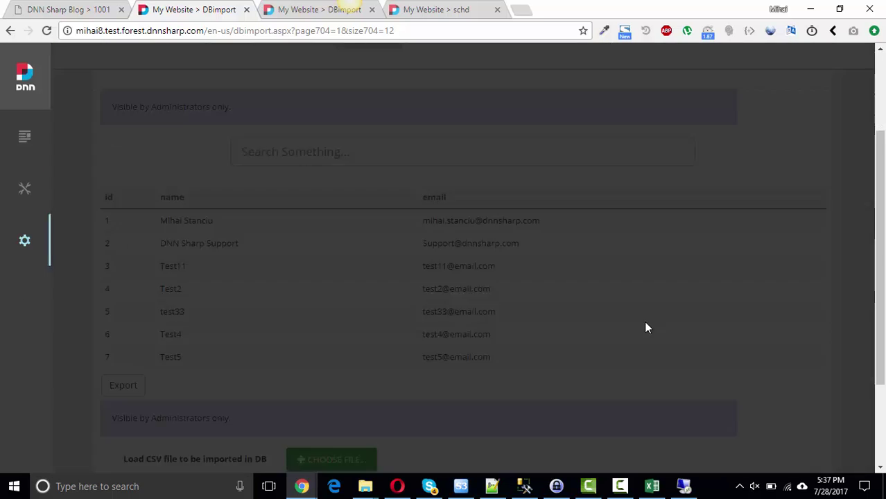